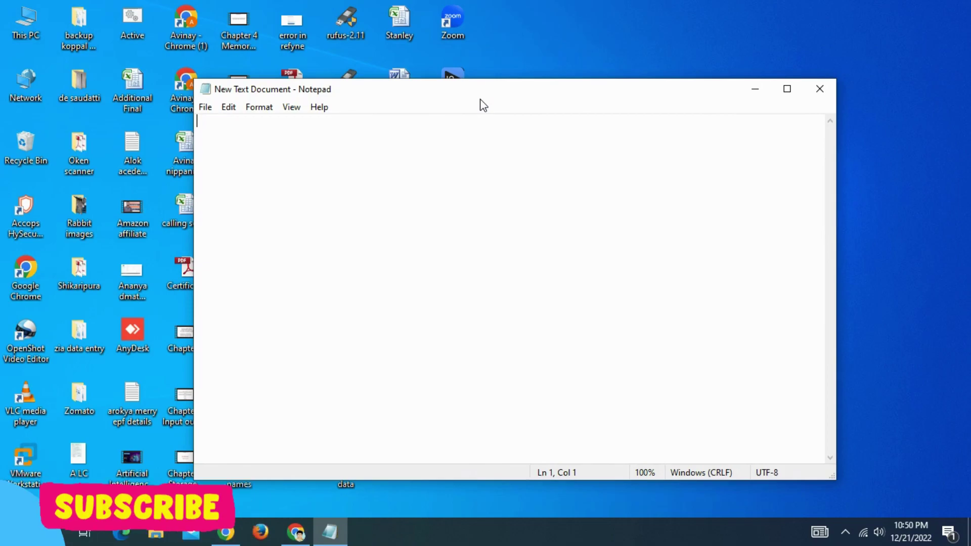
Step: Reposition the empty New Text Document window and write "ms" in it
drag(483, 104, 466, 93)
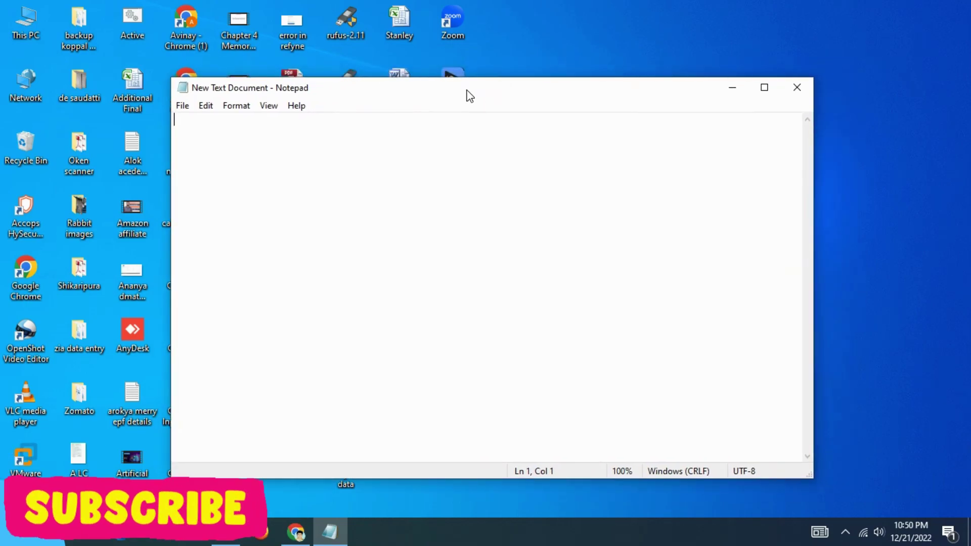
text(ms)
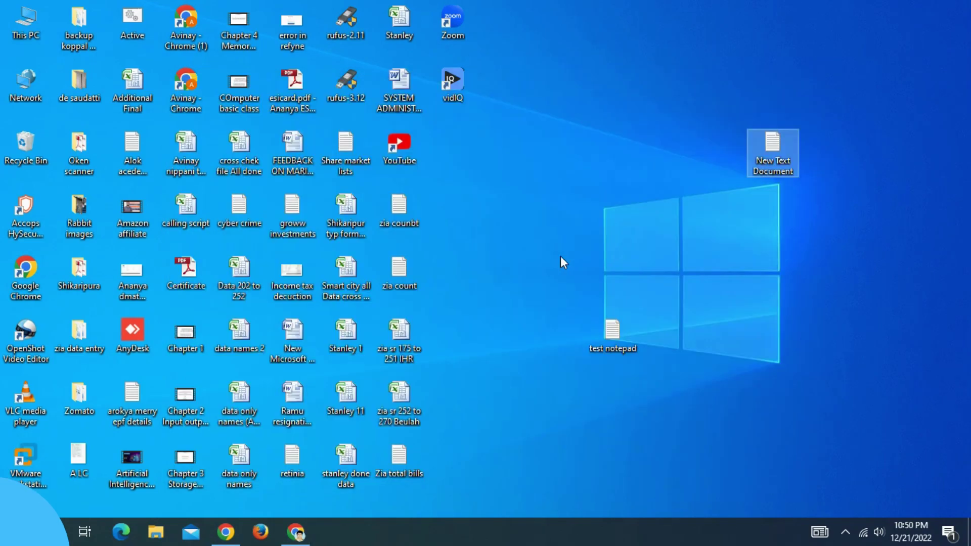
Step: Create a text document named "test 1" on the desktop and enlarge the desktop icons
right_click(530, 135)
mouse_move(597, 287)
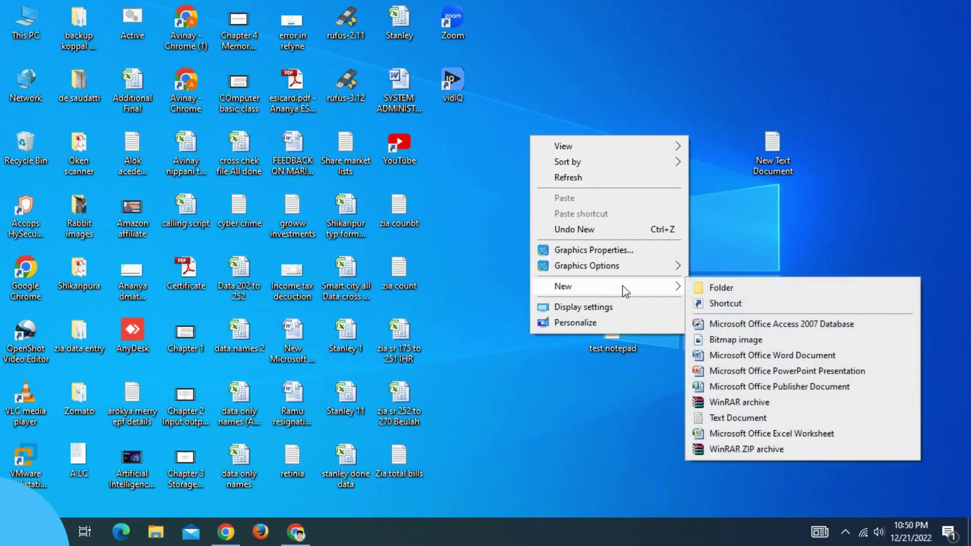
click(737, 419)
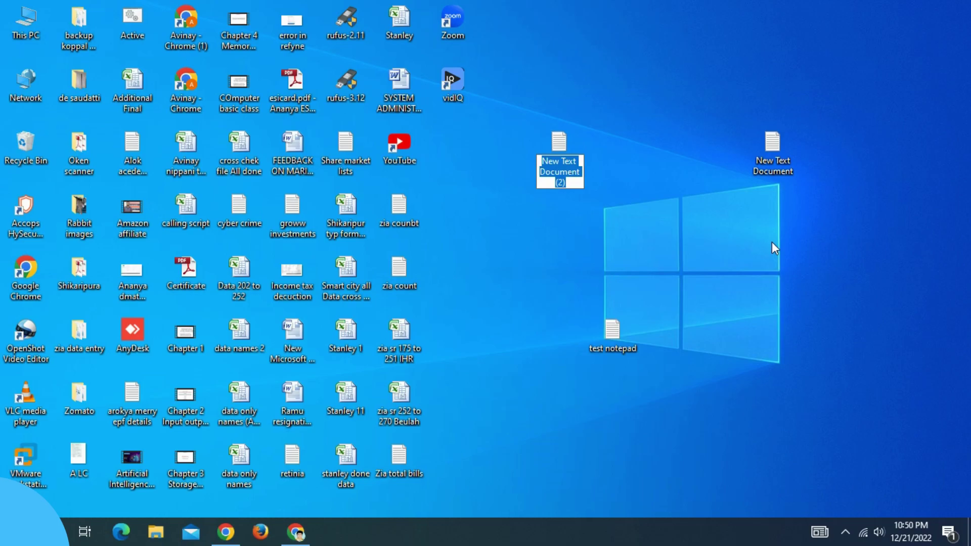
text(test)
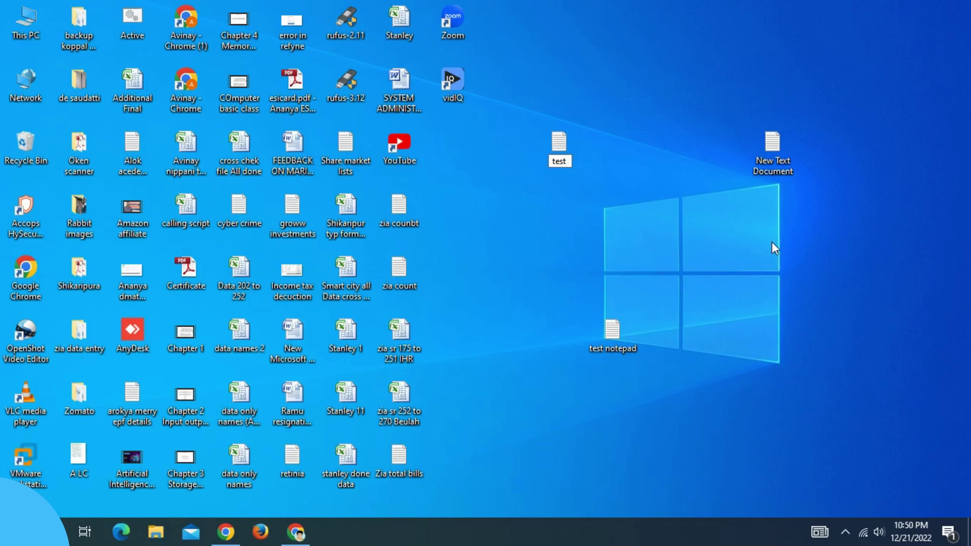
text( 1)
key(Return)
click(666, 241)
ctrl+scroll(68, 503, up, 3)
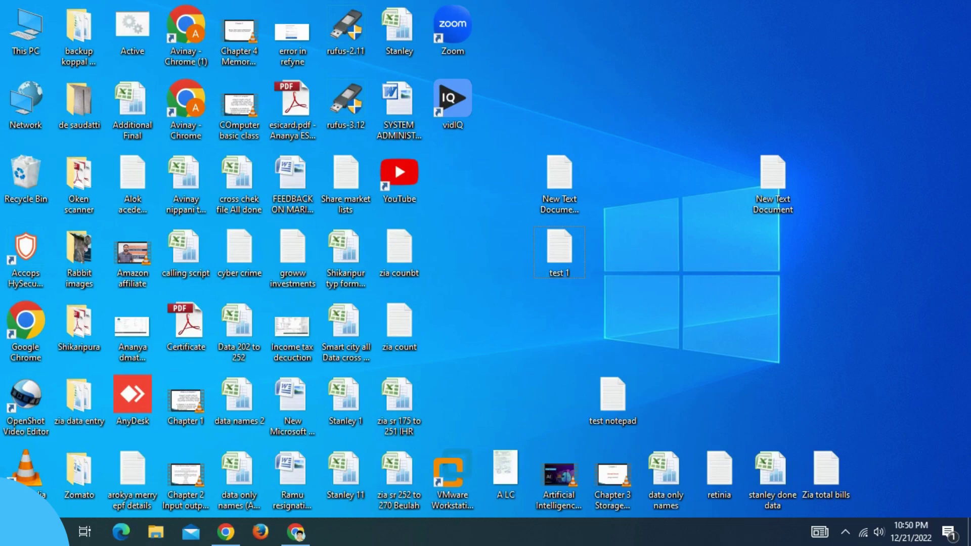
Step: Open a blank Notepad window by running the command "notepad" from the Run dialog
key(super+r)
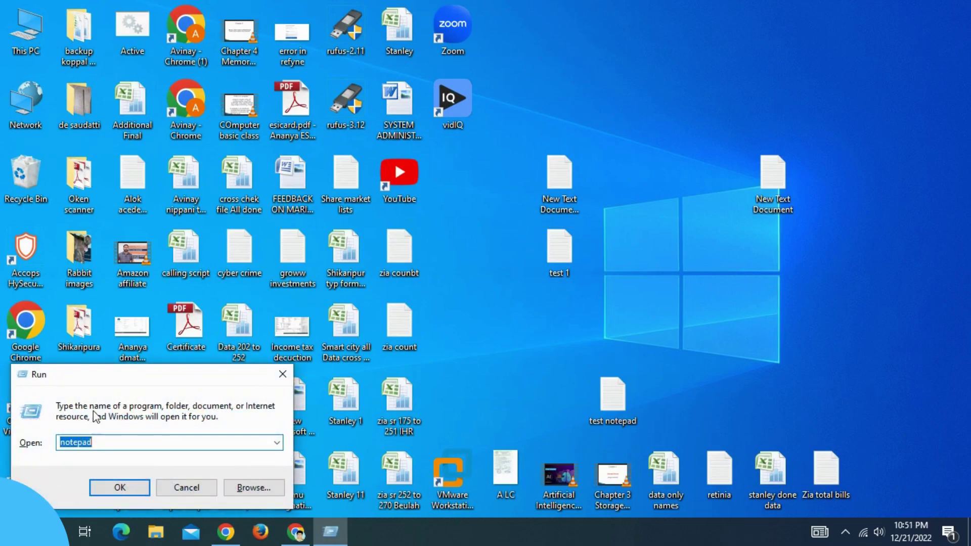
drag(116, 378, 361, 236)
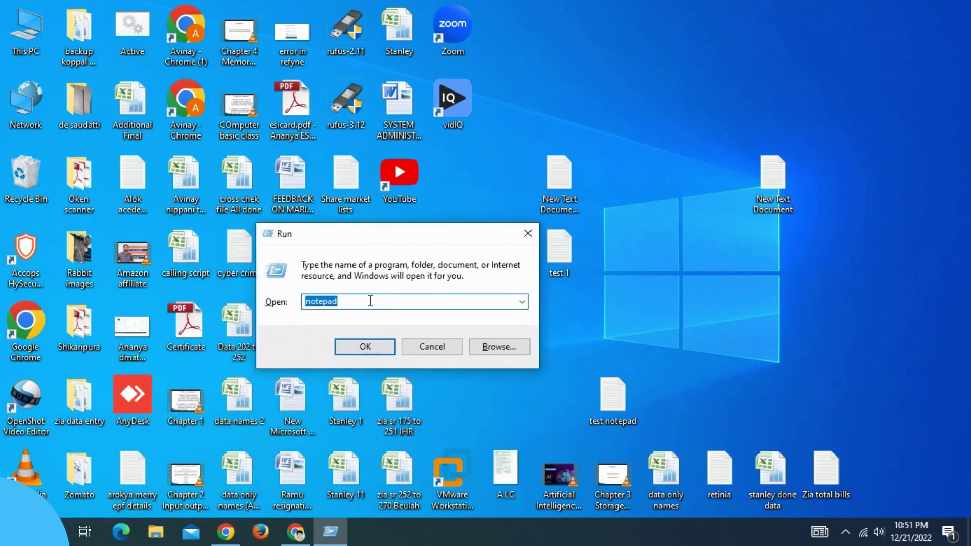
text(n)
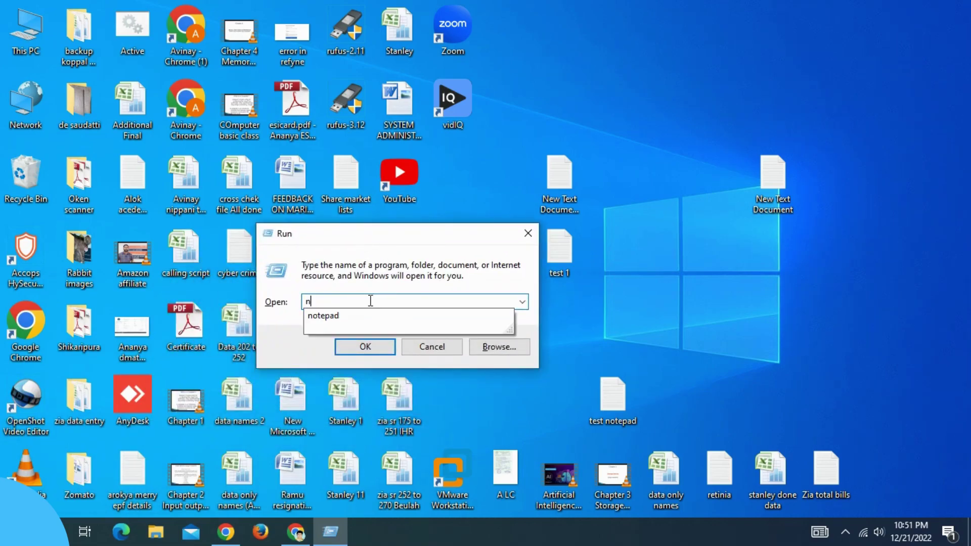
text(otepad)
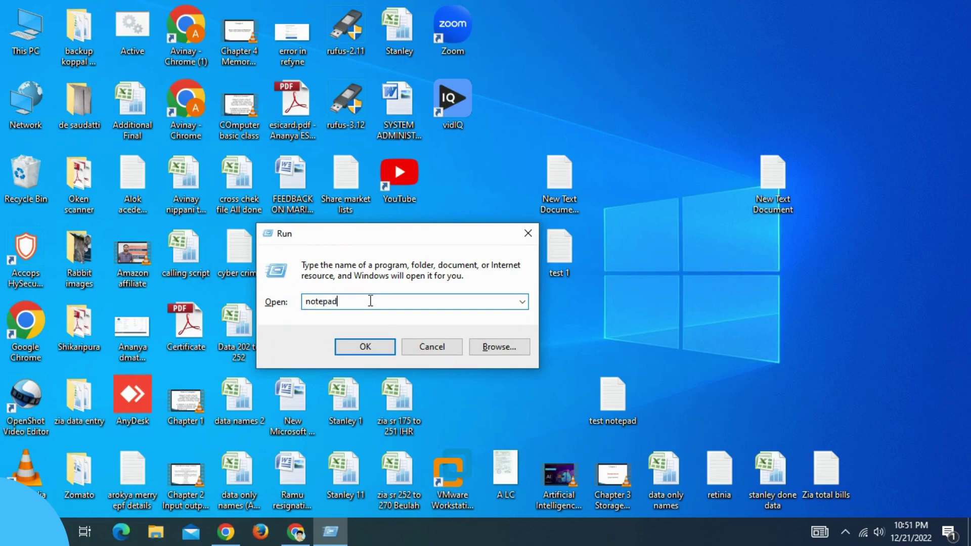
click(381, 349)
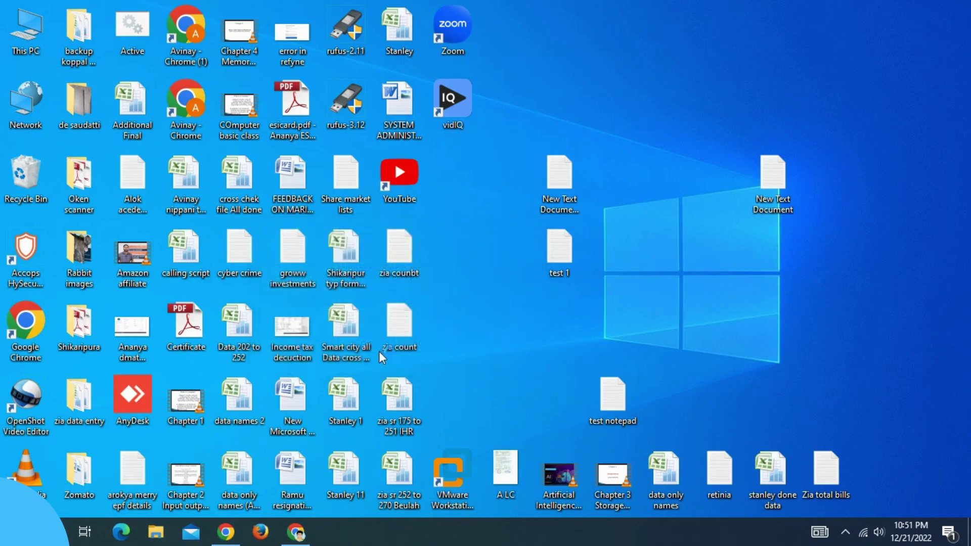
scroll(486, 263, up, 3)
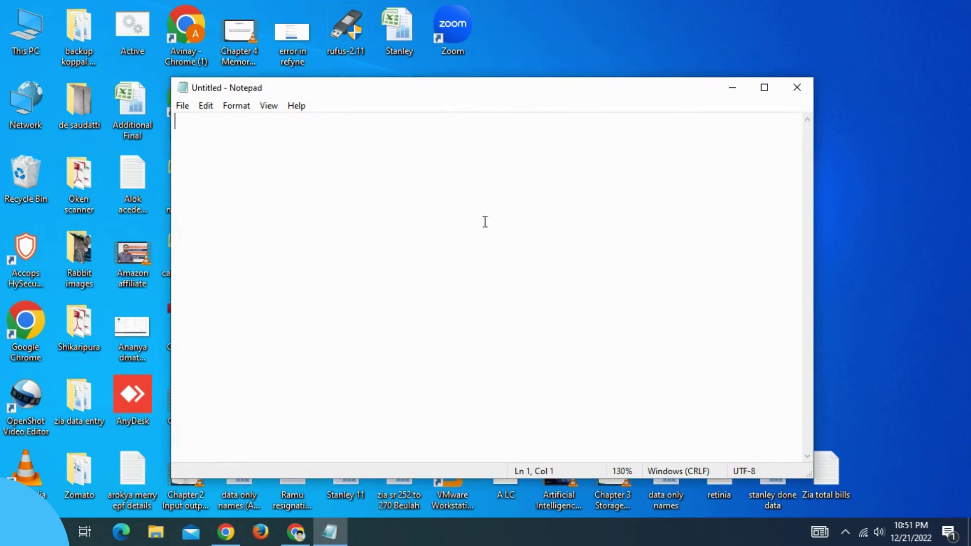
drag(430, 93, 409, 81)
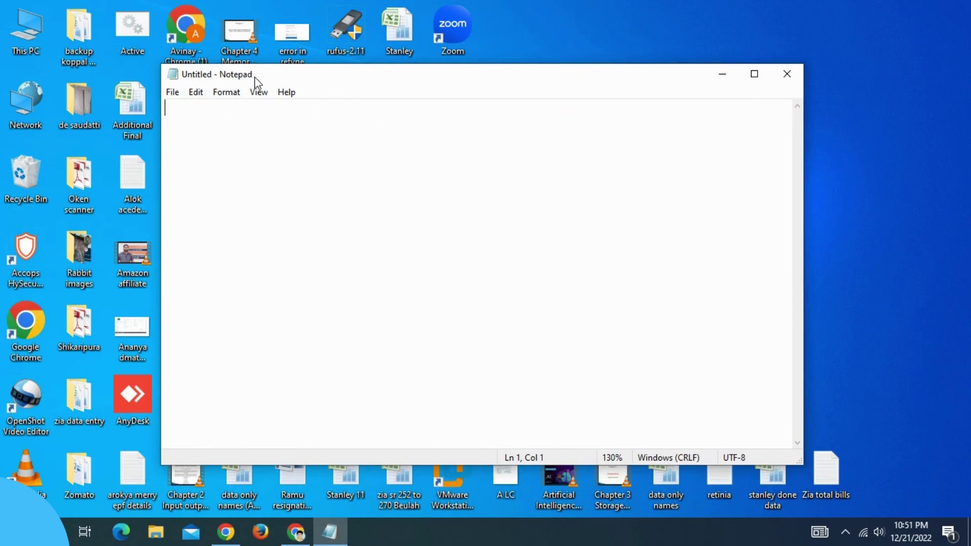
mouse_move(342, 78)
mouse_down()
mouse_move(437, 113)
mouse_move(343, 88)
mouse_up()
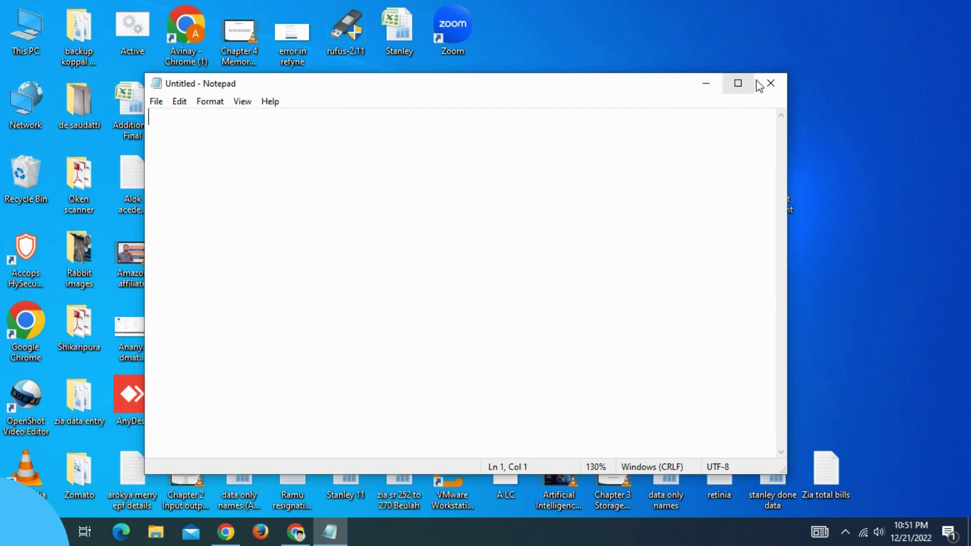
Step: Minimize the untitled Notepad window and bring it back onto the desktop
click(704, 86)
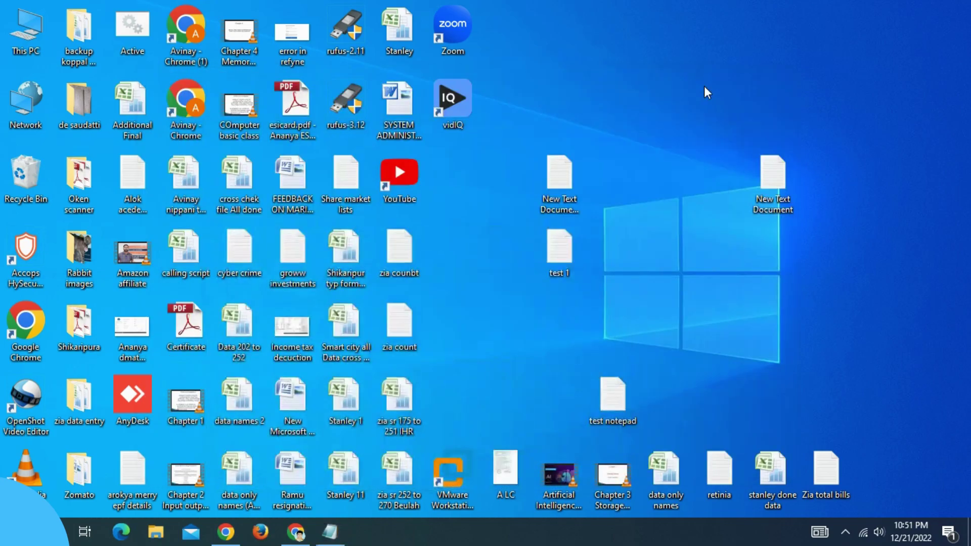
click(333, 539)
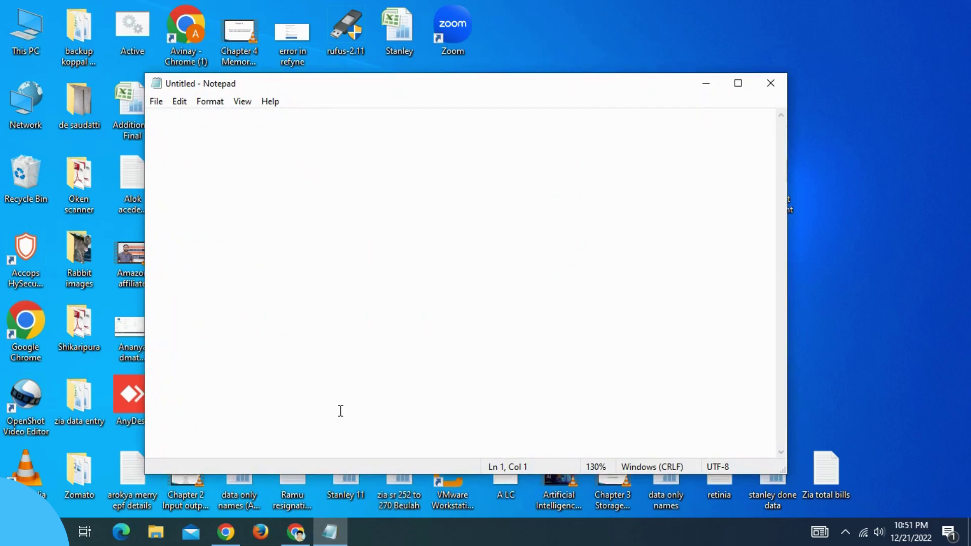
drag(489, 93, 505, 60)
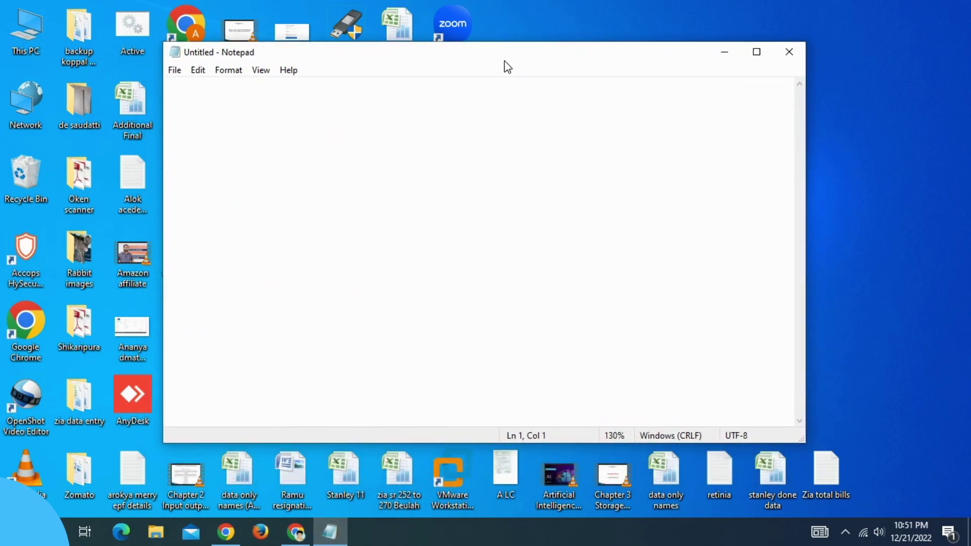
Step: Maximize the untitled Notepad window and restore it to its previous size before closing it
click(756, 52)
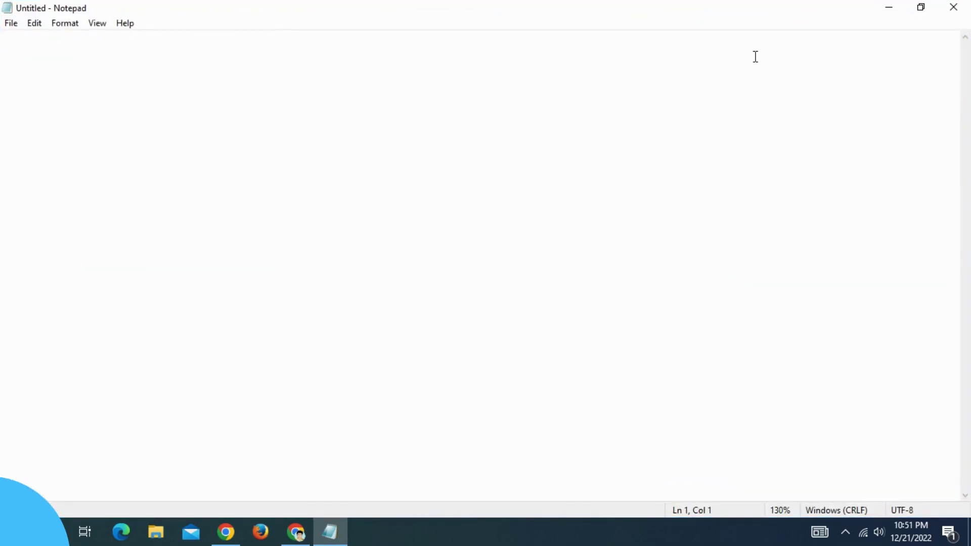
click(921, 8)
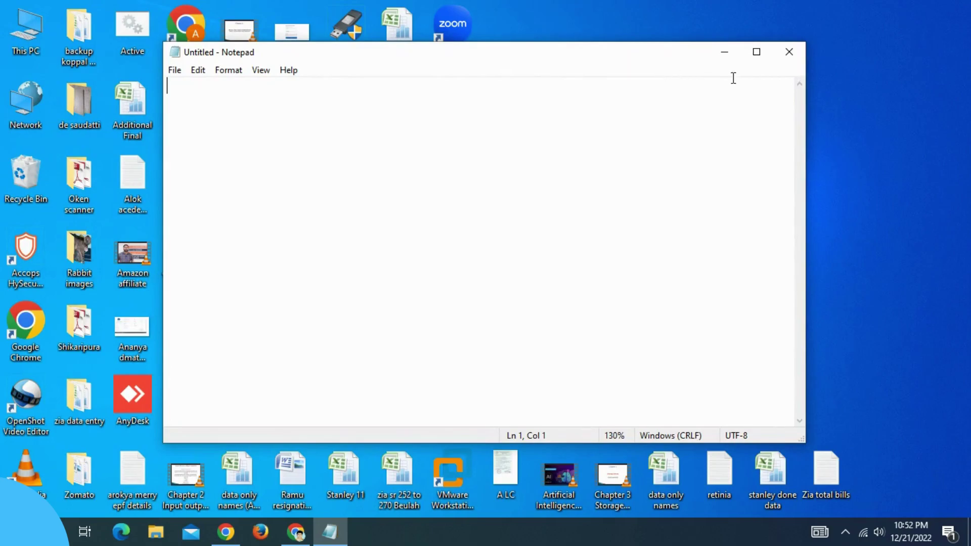
click(792, 52)
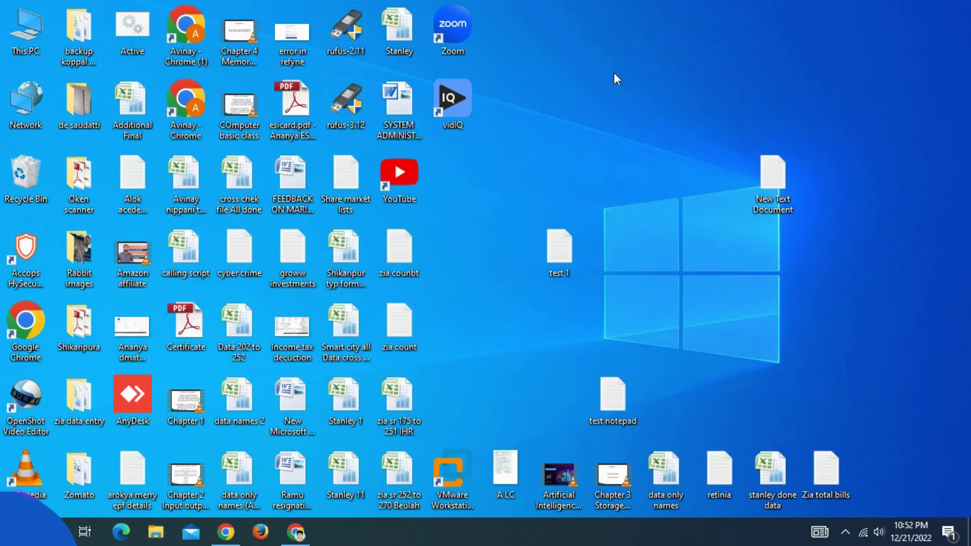
Step: Create a new text document on the desktop and name it "test learning"
right_click(611, 70)
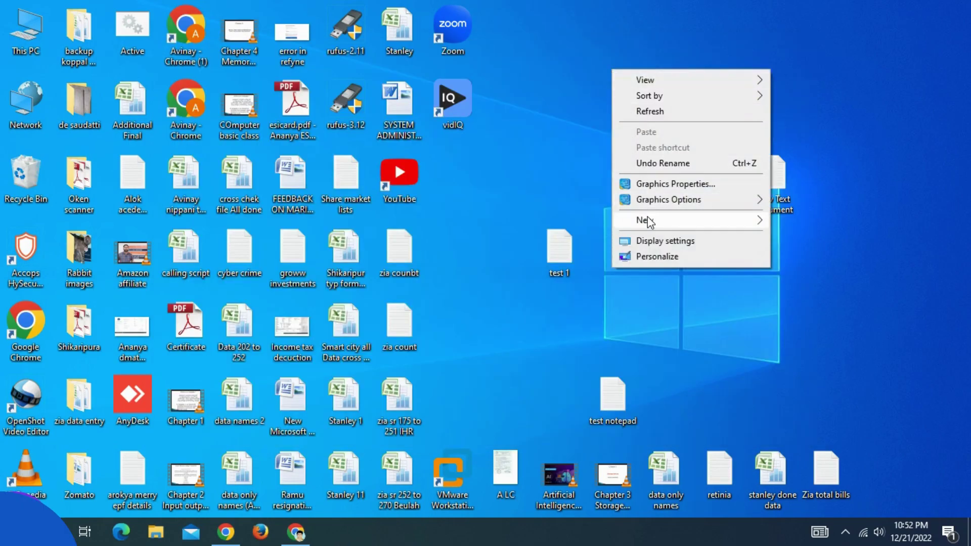
mouse_move(649, 221)
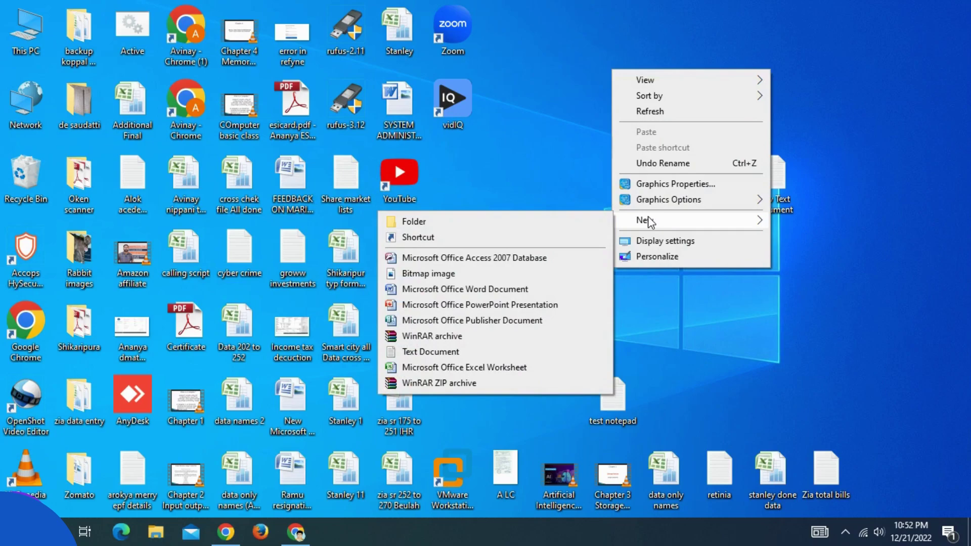
click(425, 352)
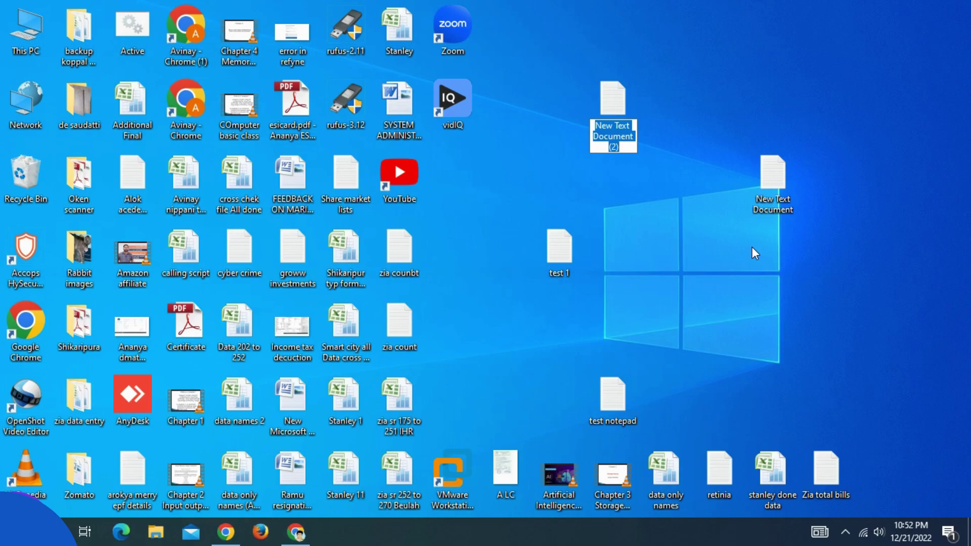
text(te)
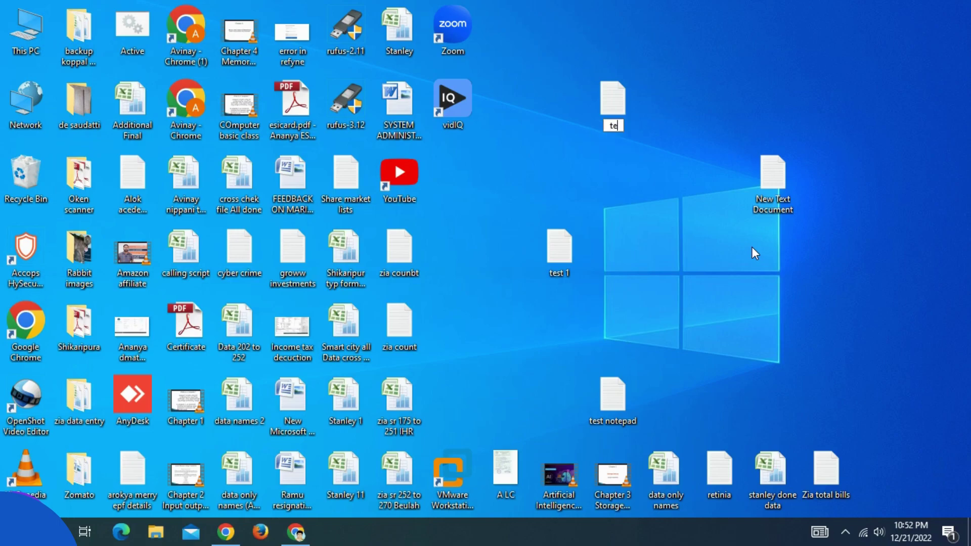
text(st learning)
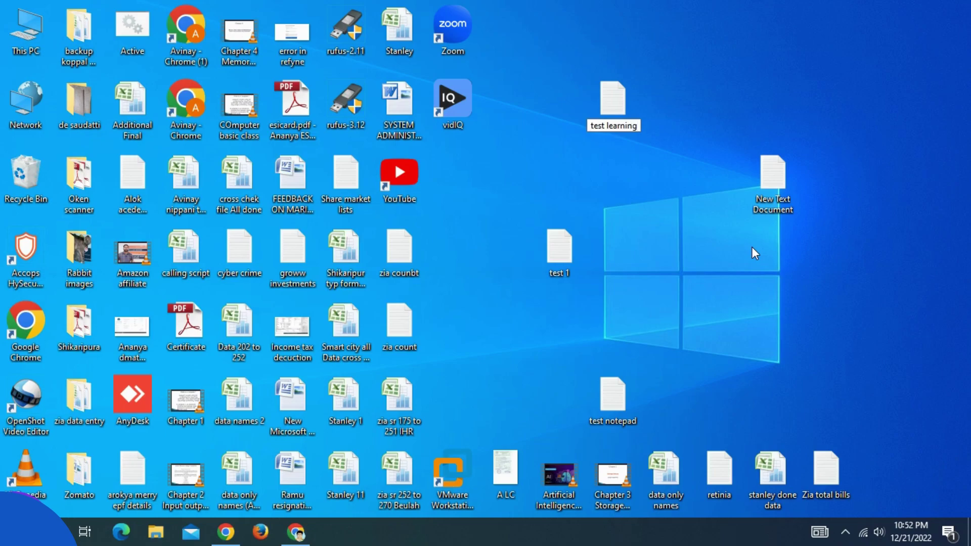
key(Return)
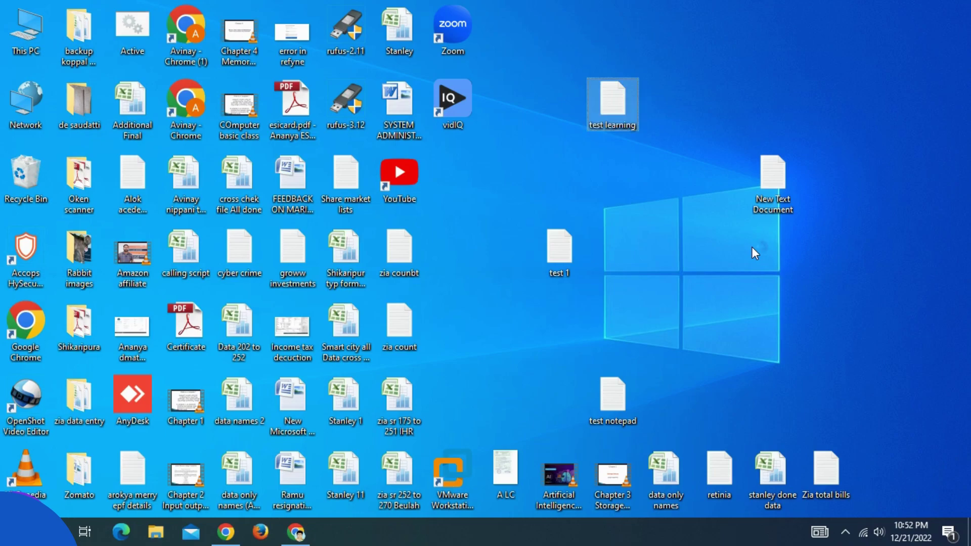
Step: Open the "test learning" document and write "MS Windows Notepad" on its first line
key(Return)
mouse_move(571, 58)
mouse_down()
mouse_move(508, 104)
mouse_move(473, 81)
mouse_move(540, 80)
mouse_move(574, 67)
mouse_move(566, 69)
mouse_up()
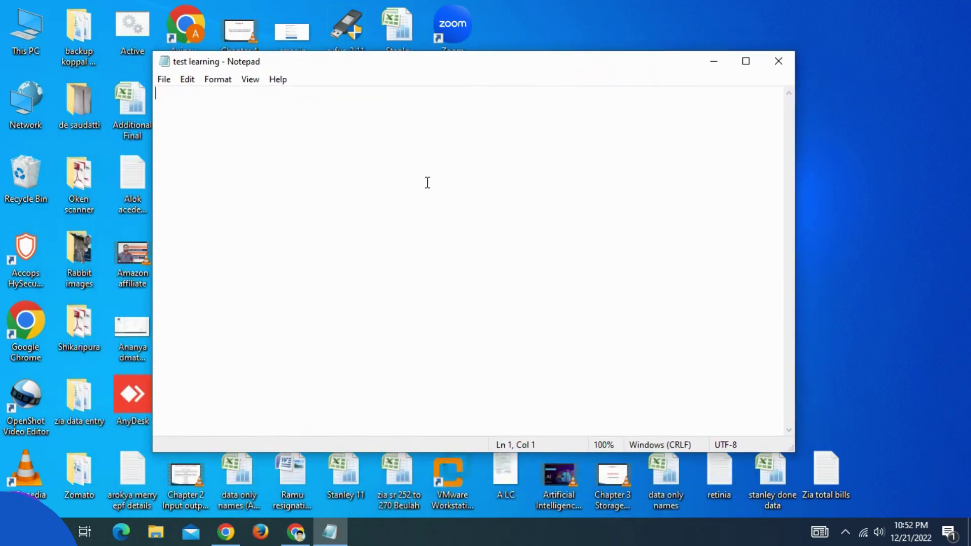
text(MS )
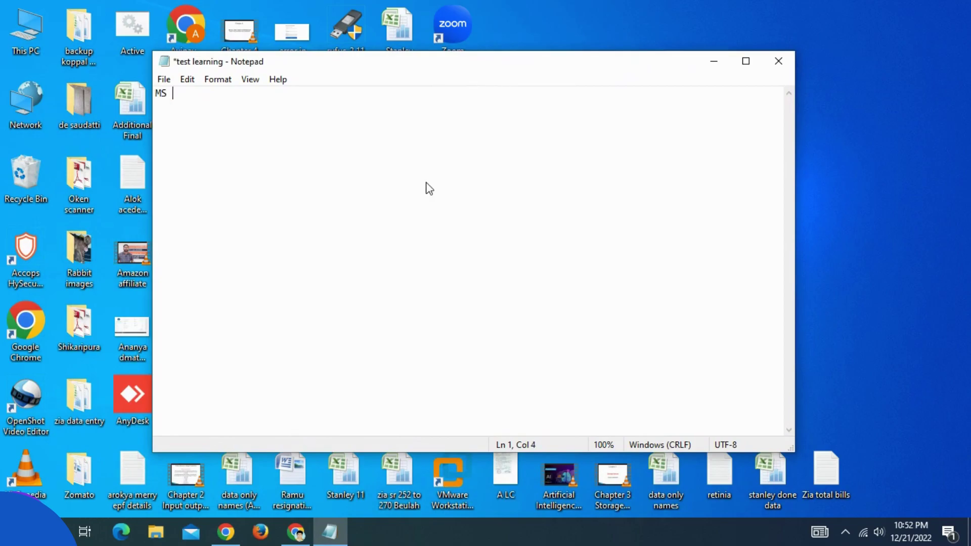
text(Windows Notepad)
click(167, 96)
drag(172, 93, 264, 93)
click(205, 138)
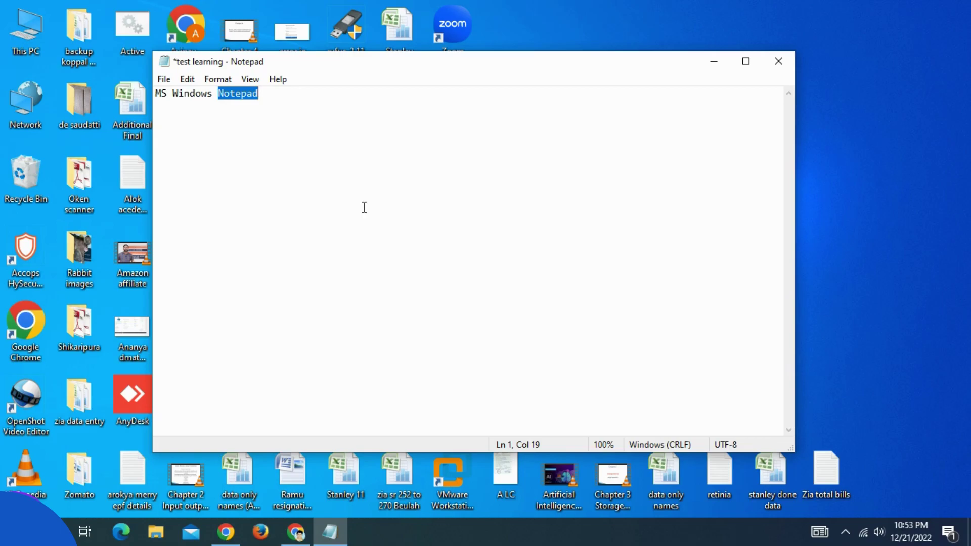
Step: Add the heading "Super Computer" on line 6, below blank lines, with a row of dashes beneath it as an underline
mouse_move(423, 62)
mouse_down()
mouse_move(490, 56)
mouse_move(428, 62)
mouse_up()
click(444, 148)
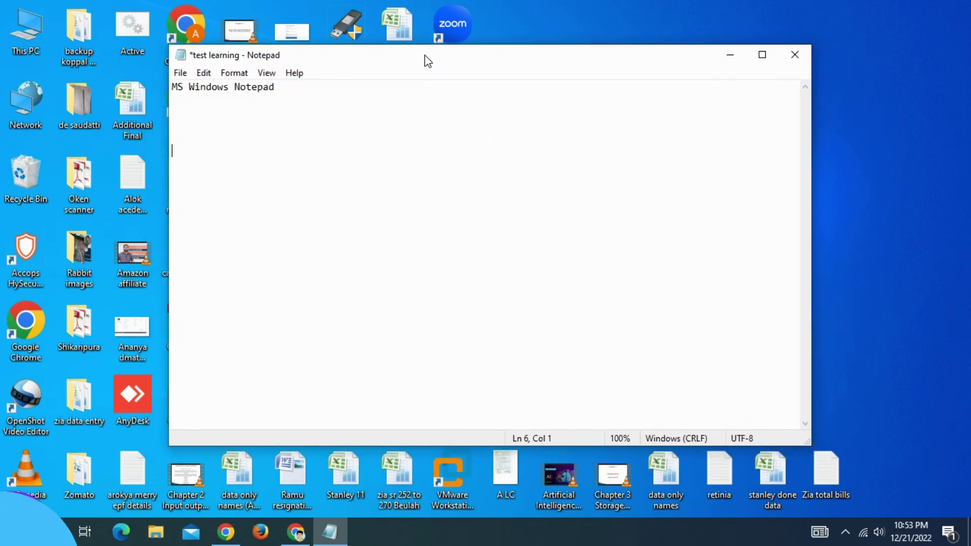
drag(546, 63, 459, 66)
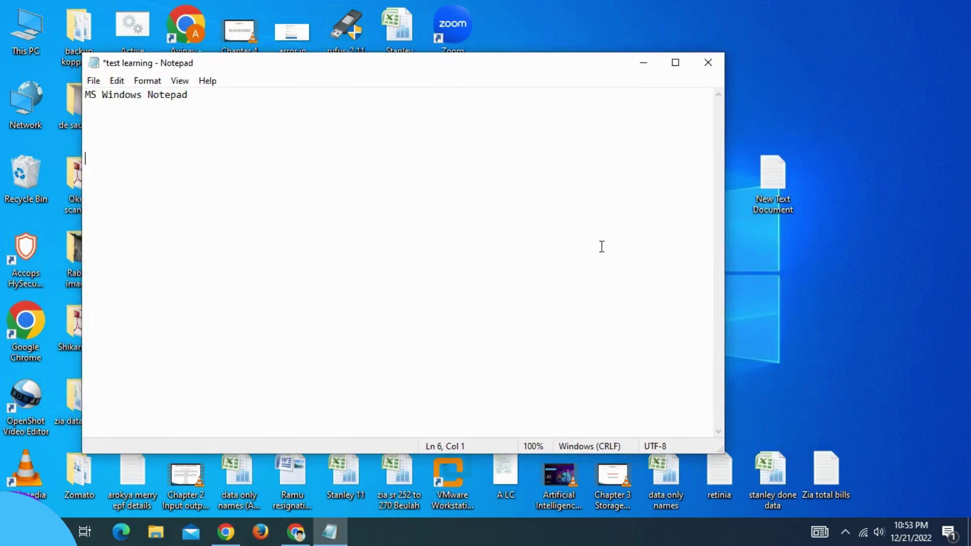
text(Super Computer)
key(Return)
text(---------------)
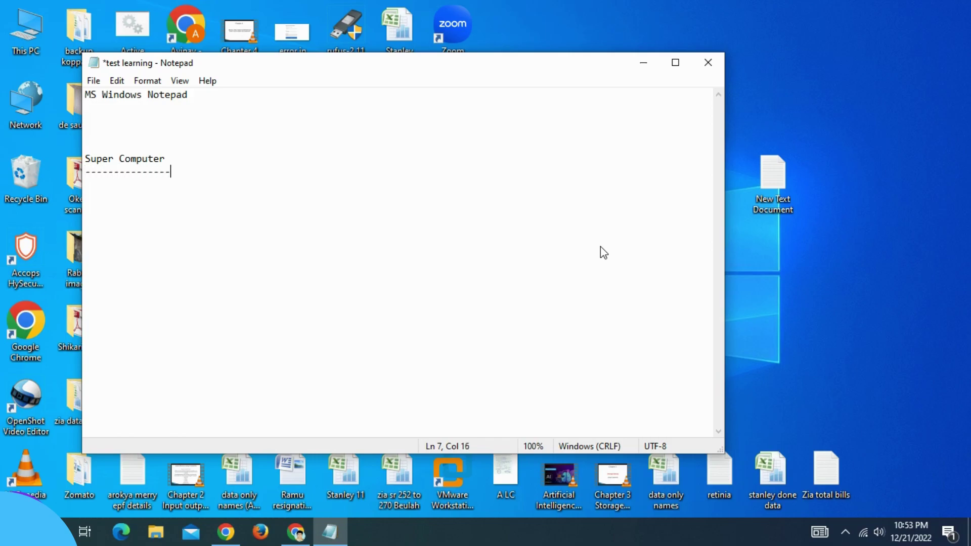
key(Return)
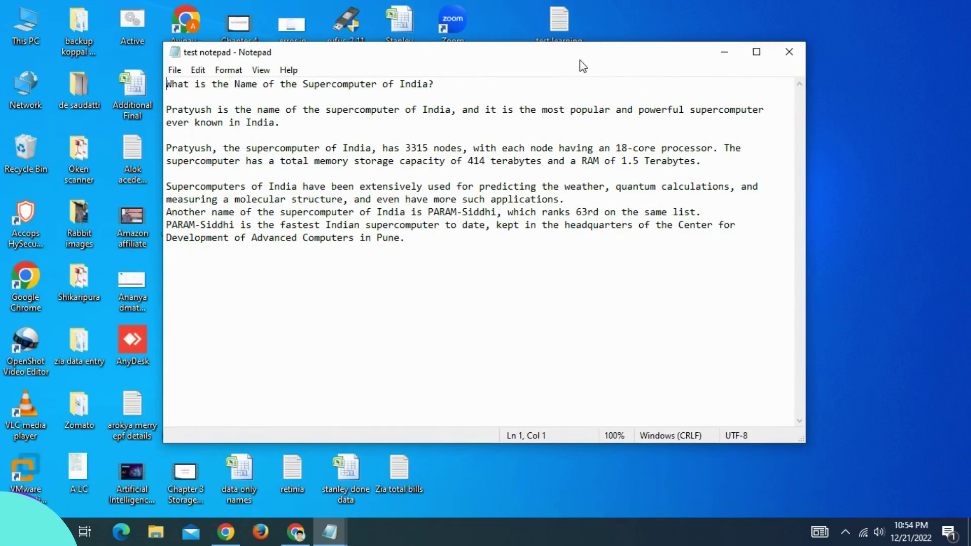
Step: Zoom the text of the "test notepad" document to 120% and reposition its window
drag(581, 61, 558, 111)
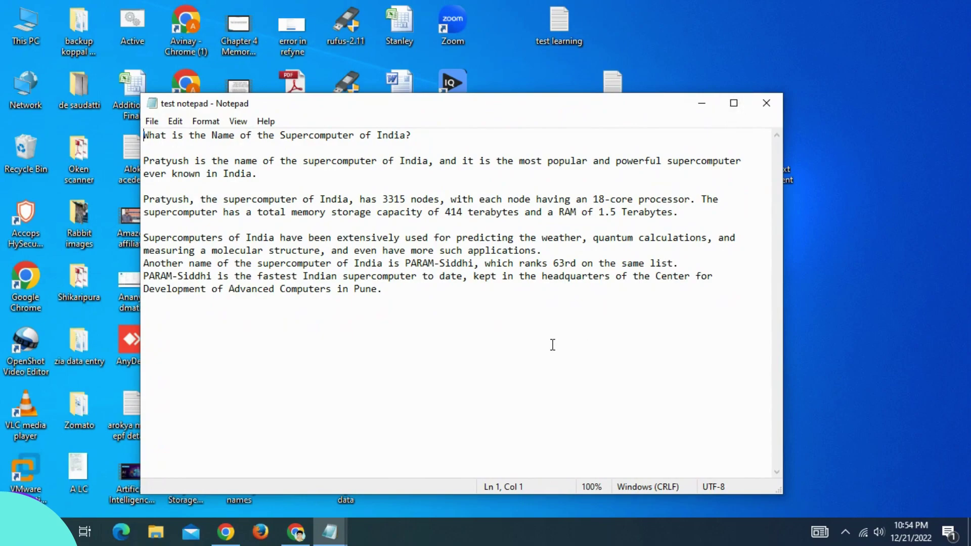
ctrl+scroll(550, 342, up, 2)
drag(577, 109, 597, 73)
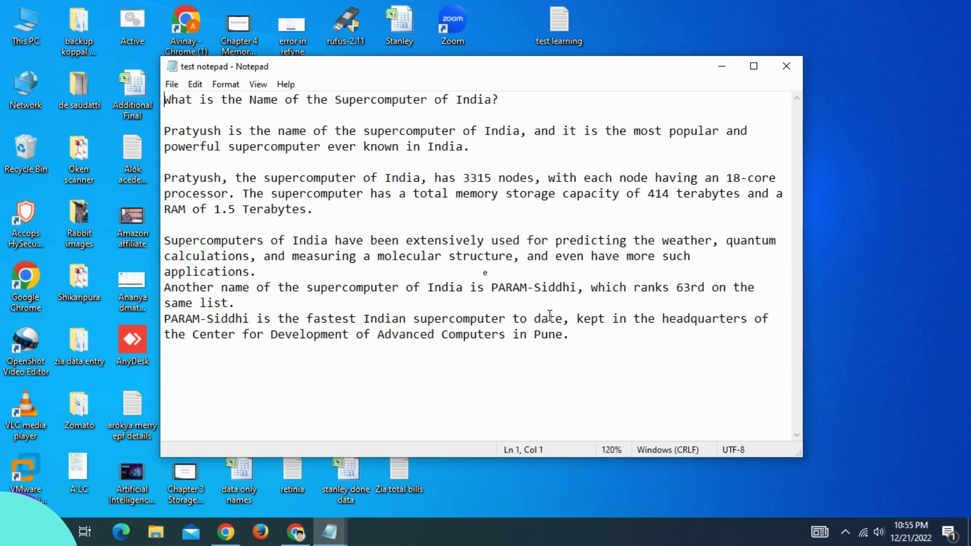
Step: Place the text cursor after the last sentence of the document and move its window across the desktop
click(584, 340)
drag(461, 76, 440, 79)
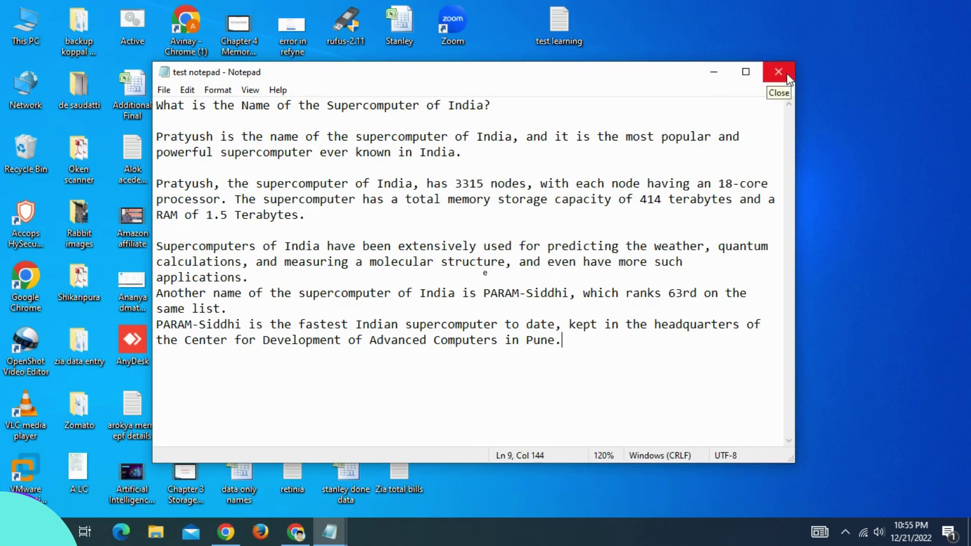
drag(598, 81, 649, 85)
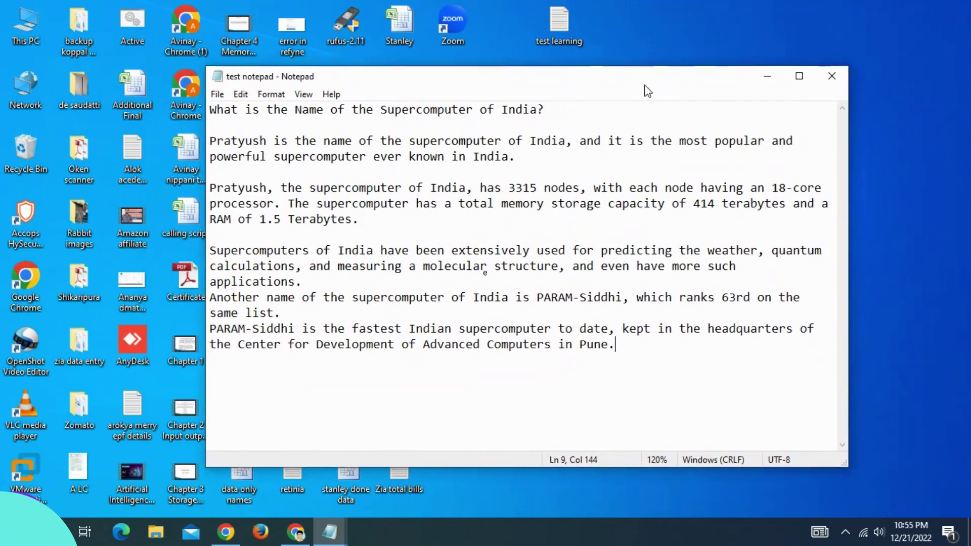
click(218, 95)
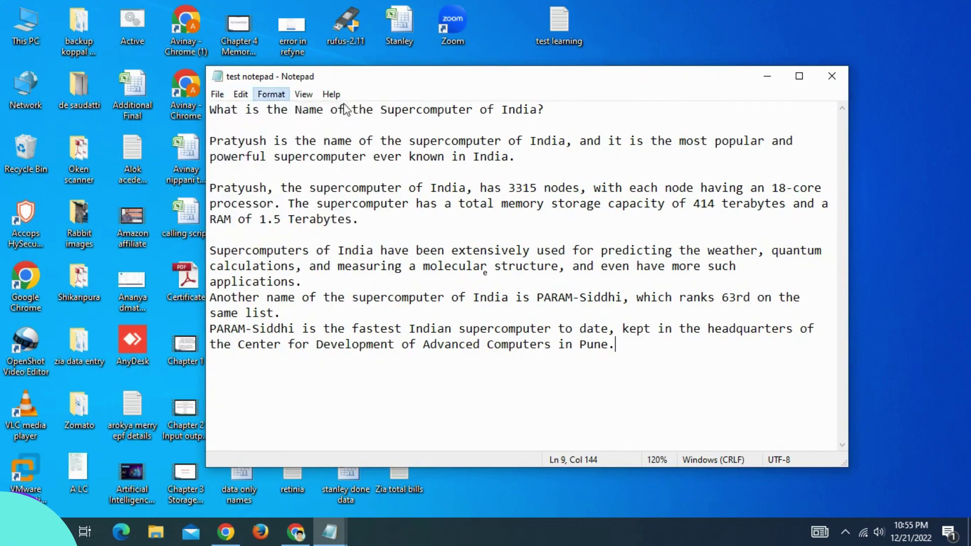
drag(563, 70, 636, 89)
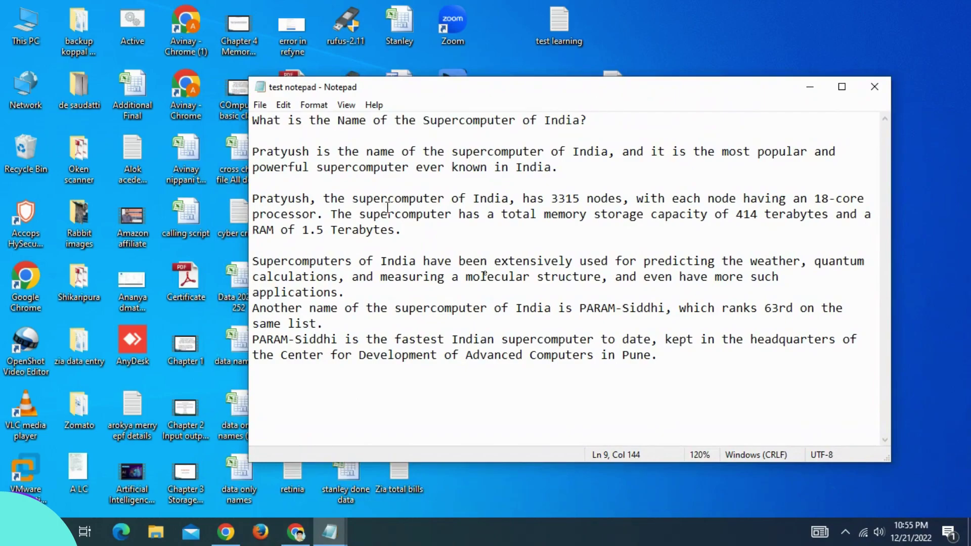
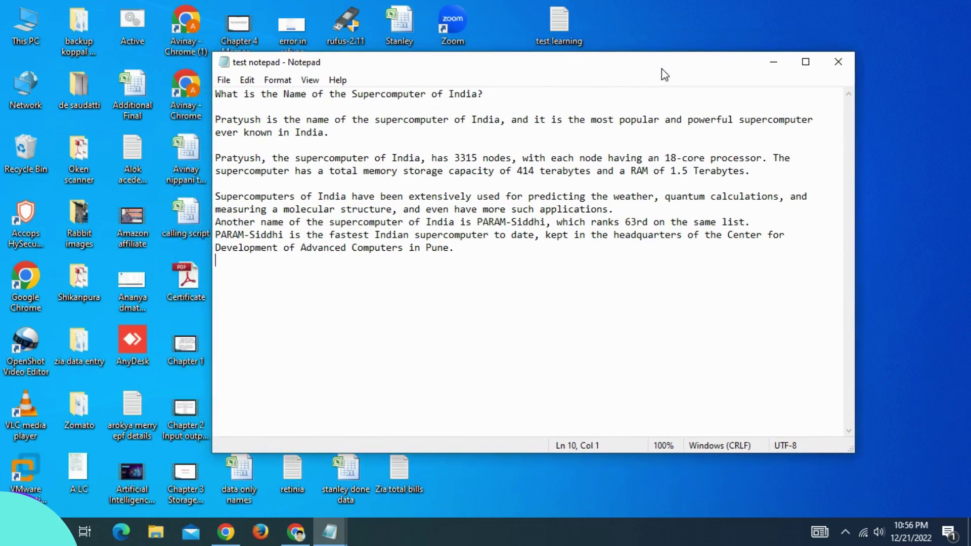
Step: Save a copy of the document under the name "test notepad" in the Downloads folder as a UTF-8 text document
click(224, 81)
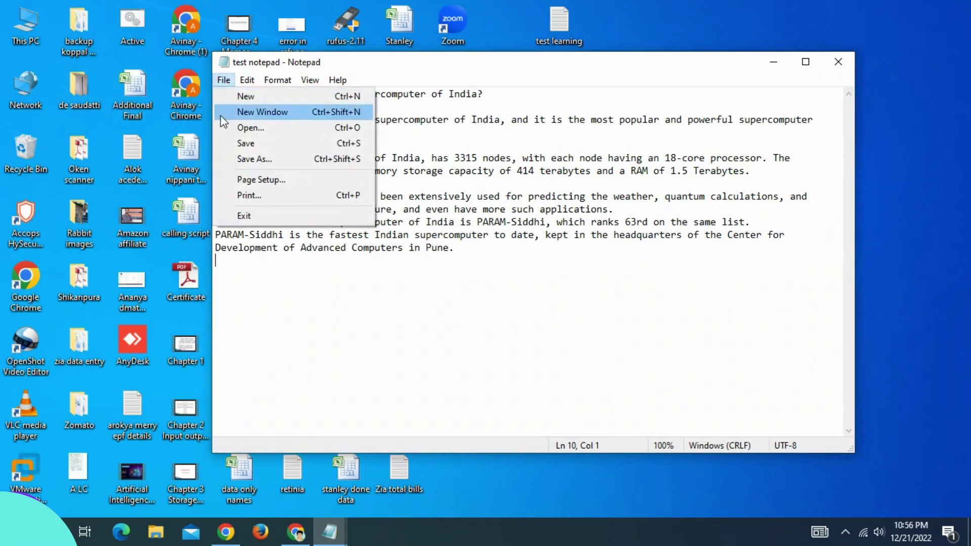
click(248, 160)
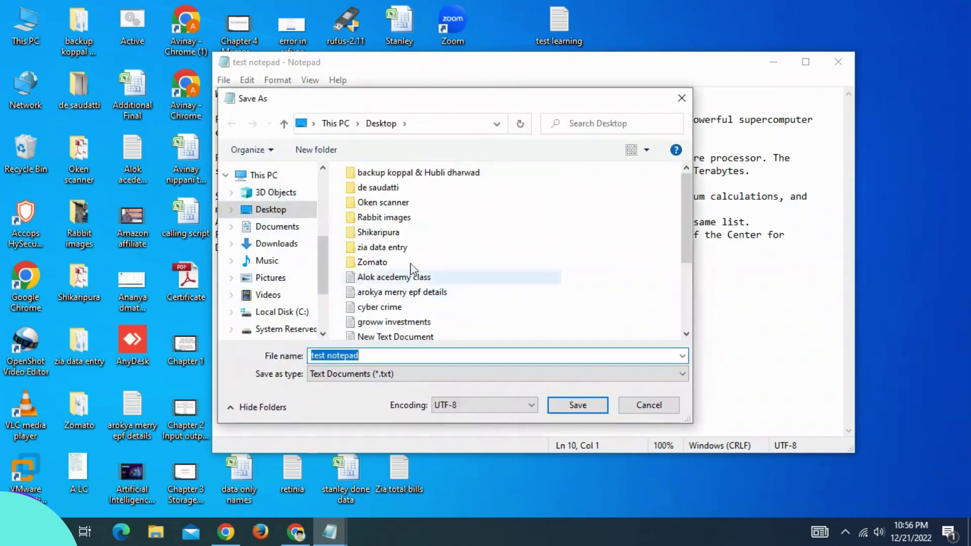
drag(443, 96, 357, 60)
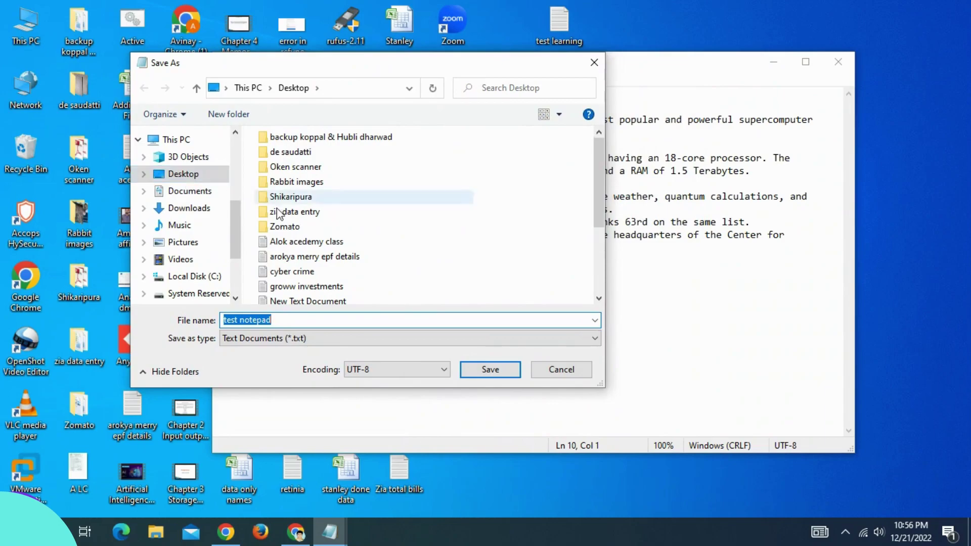
click(189, 208)
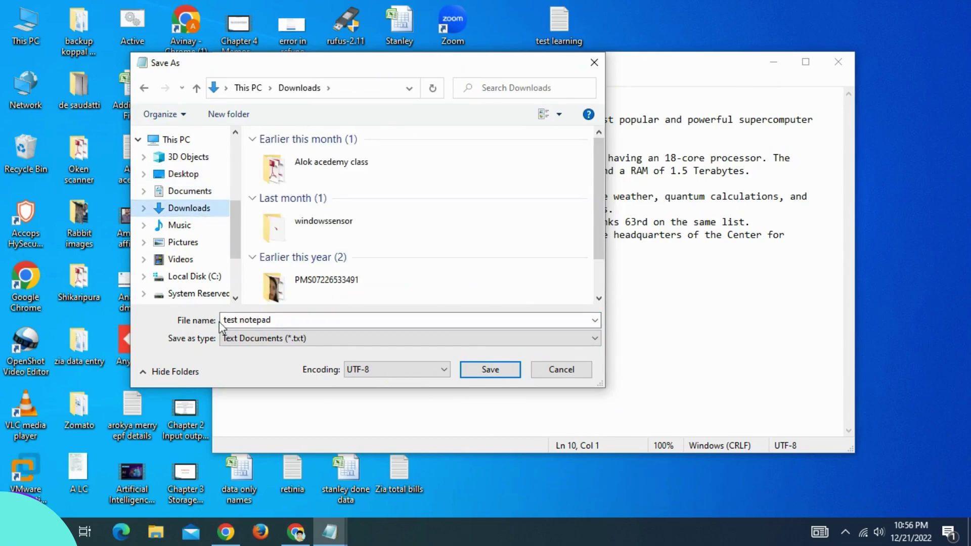
click(299, 319)
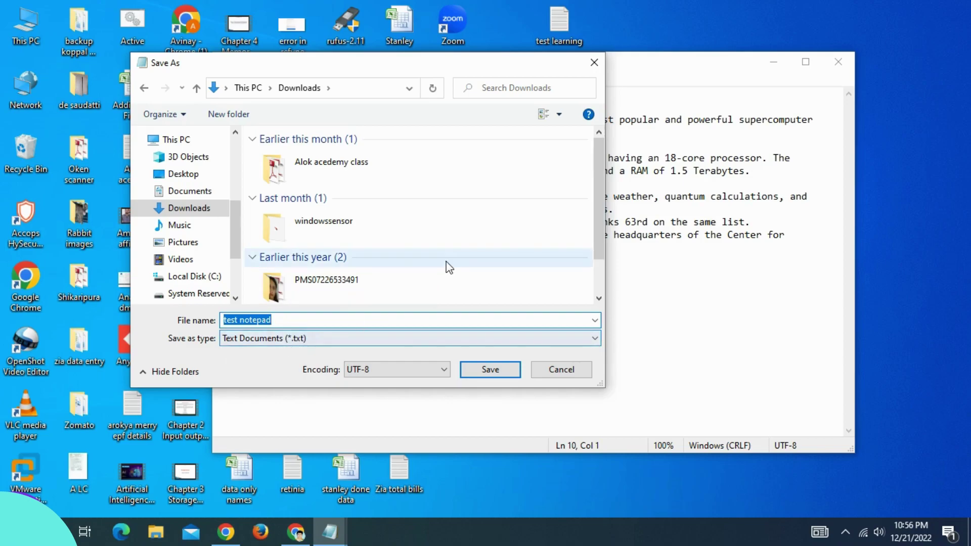
scroll(445, 267, up, 2)
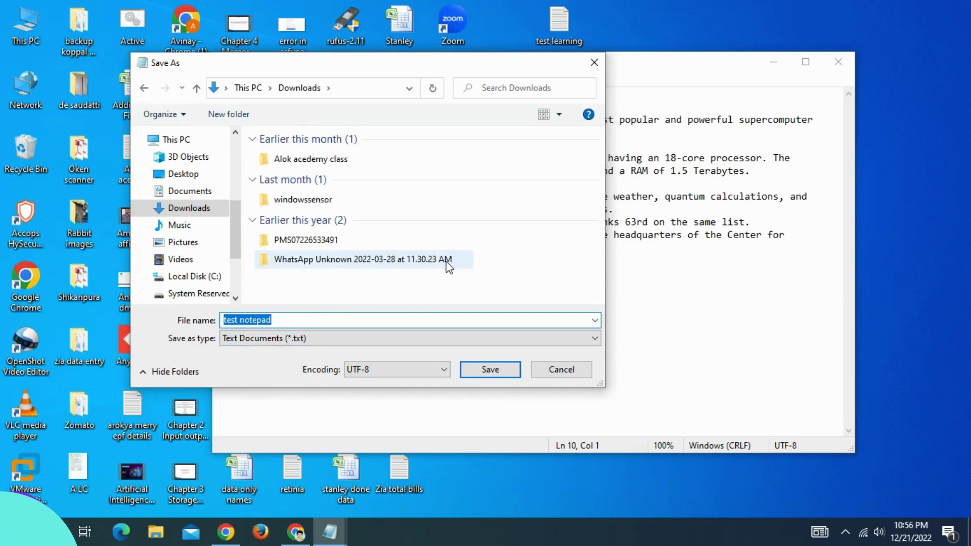
scroll(449, 267, up, 1)
scroll(449, 267, up, 1)
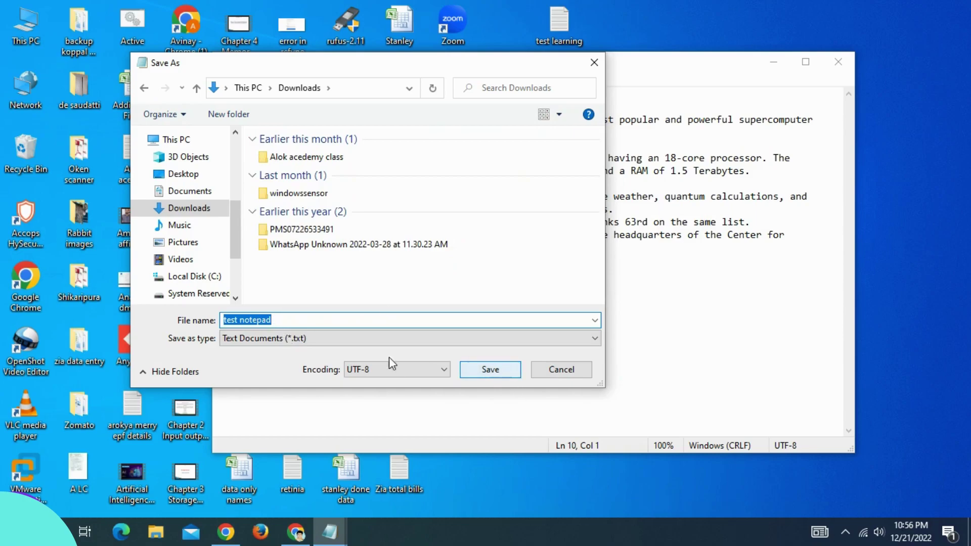
click(501, 376)
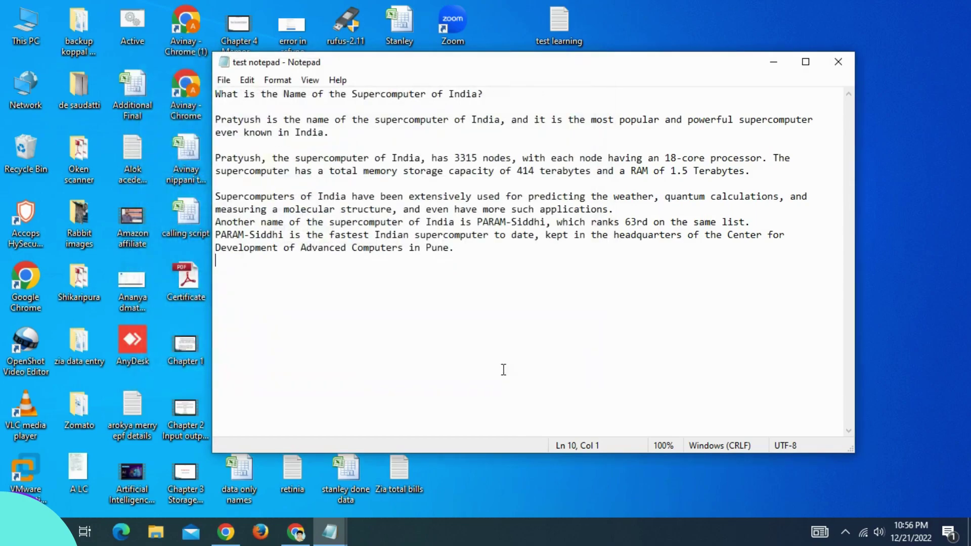
Step: Show the desktop, open the "test notepad" copy from the Downloads folder in File Explorer, and close the folder window
key(super+d)
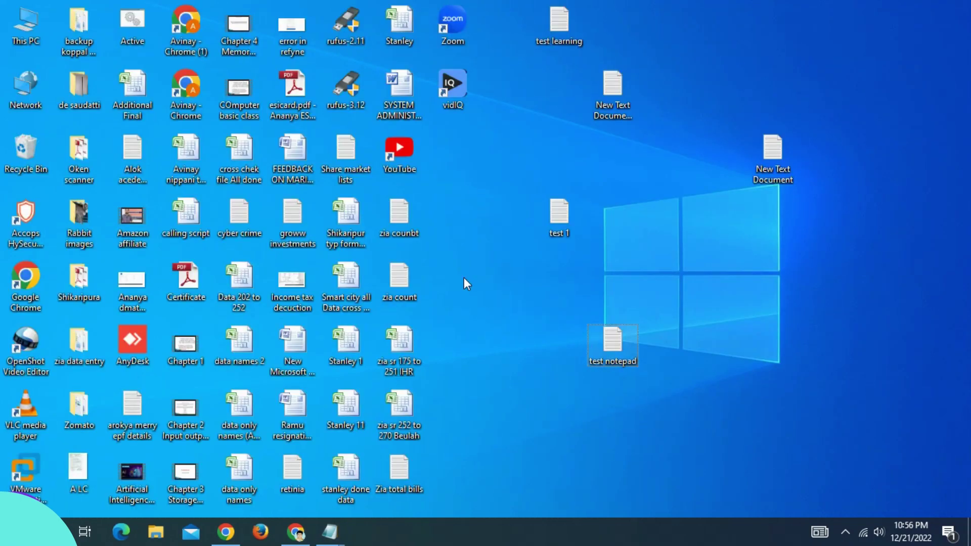
double_click(26, 25)
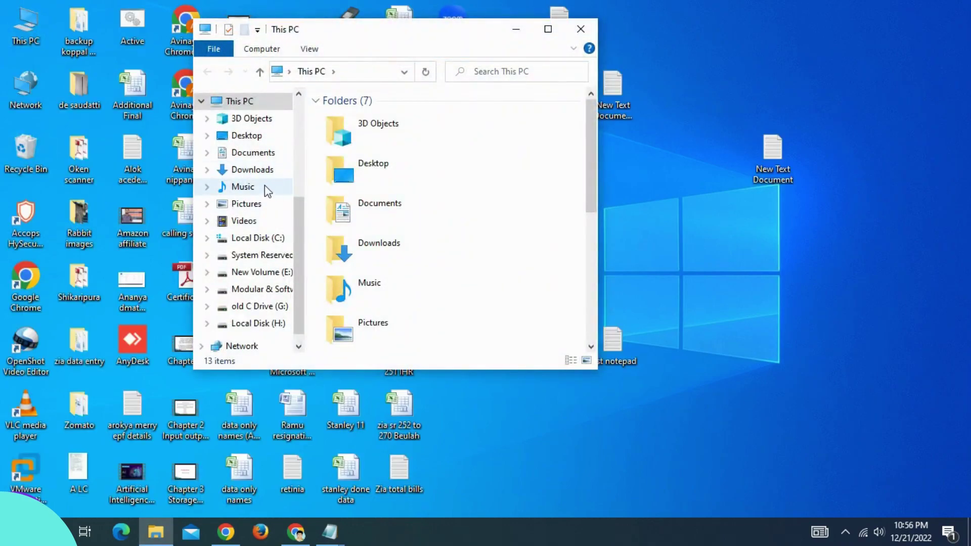
click(260, 173)
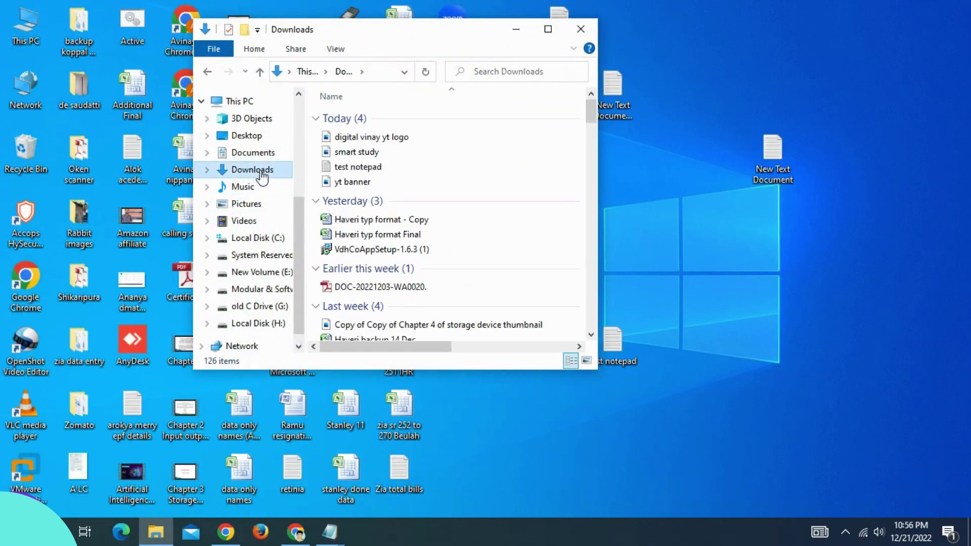
click(363, 168)
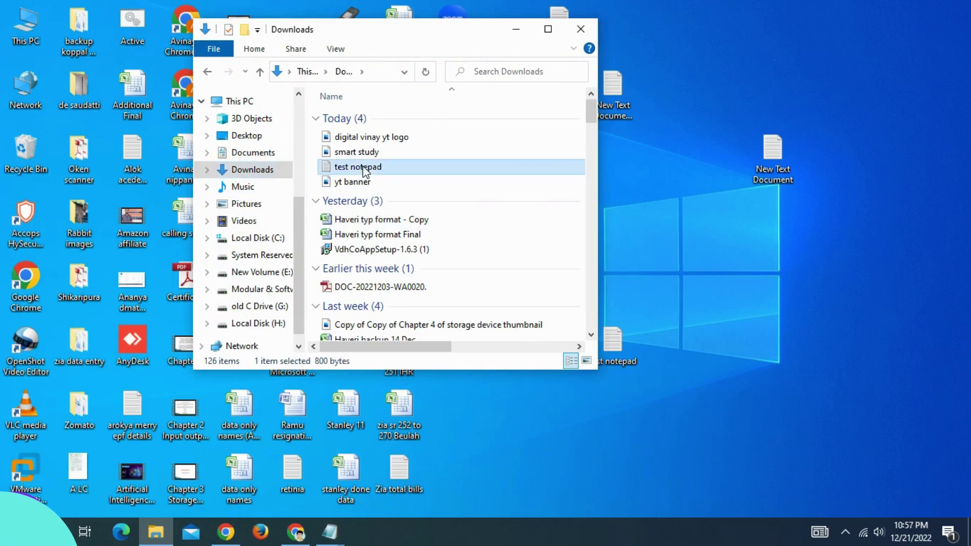
double_click(363, 169)
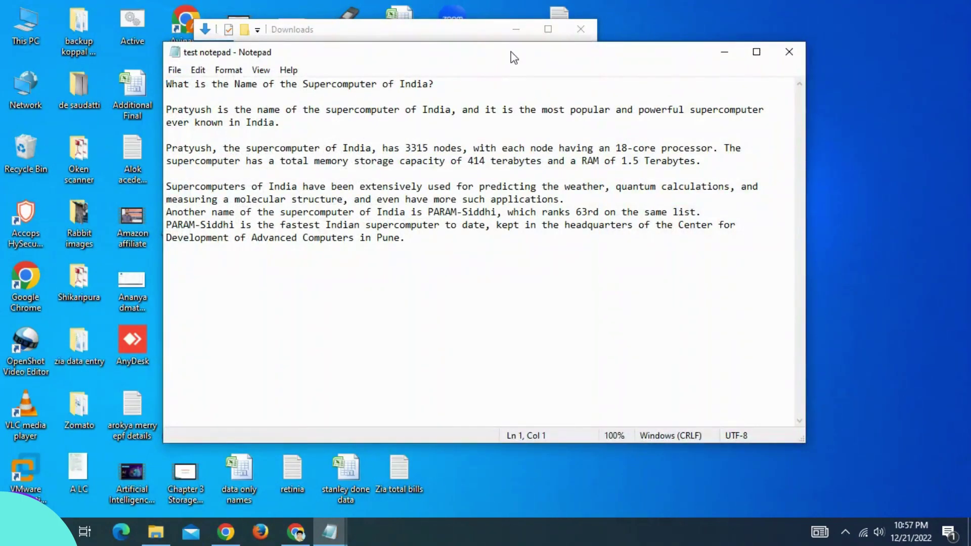
click(581, 29)
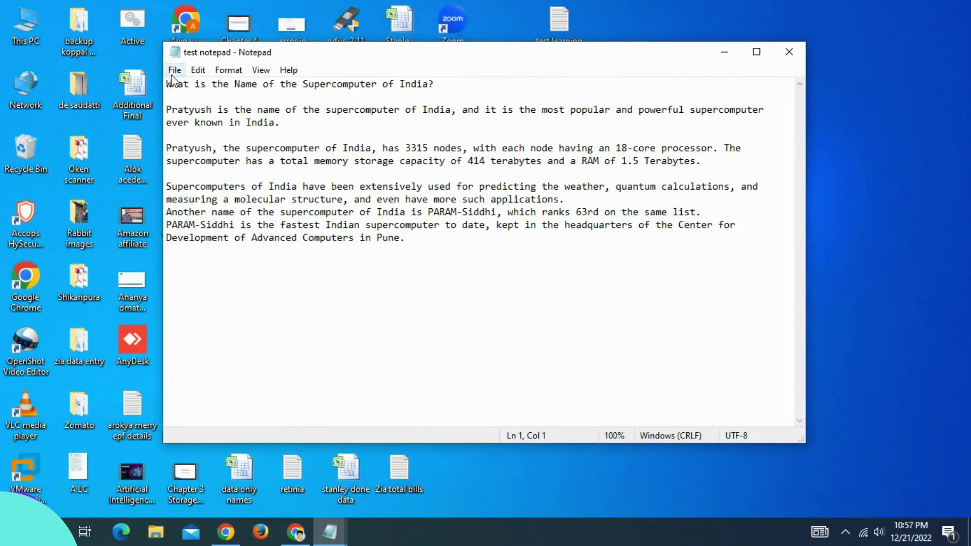
Step: Reposition the "test notepad" window on the desktop and zoom its text to 120%
click(174, 71)
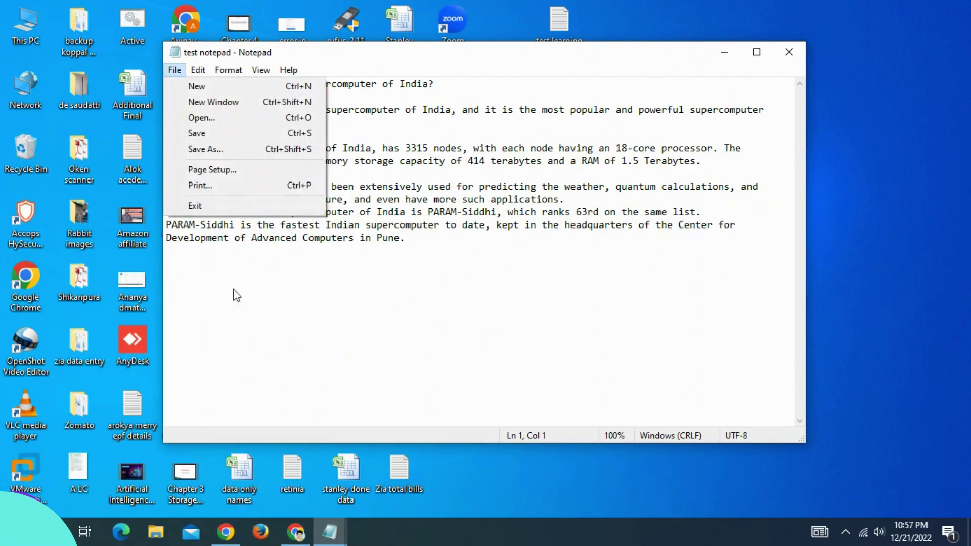
click(351, 374)
drag(497, 61, 570, 81)
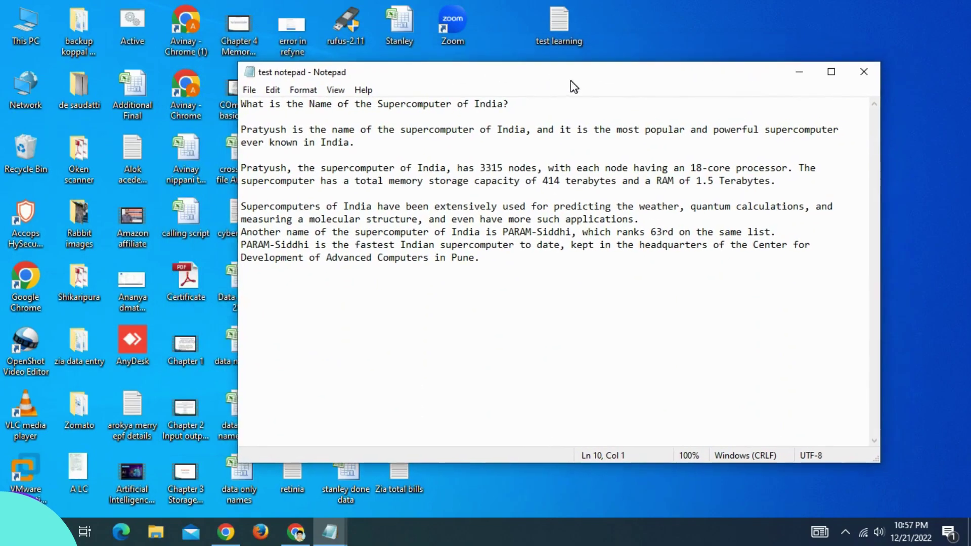
key(ctrl+plus)
key(ctrl+plus)
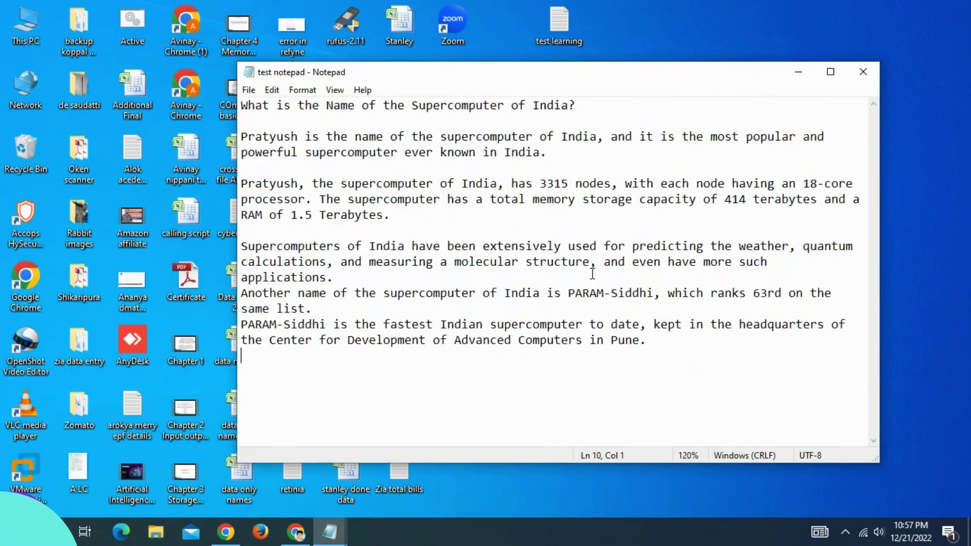
Step: Cut the word "Supercomputer" from the first line and paste it after "Pune." at the end of the text
click(272, 94)
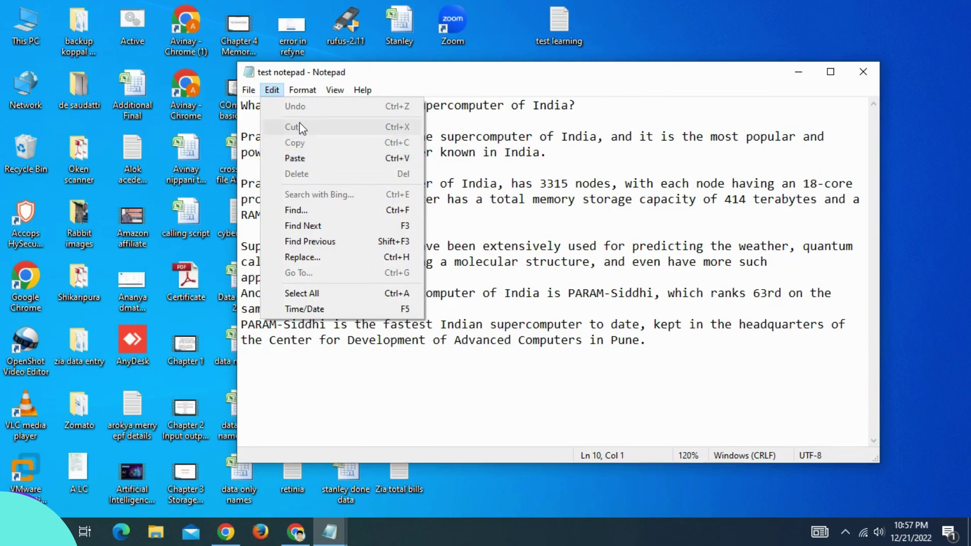
click(552, 340)
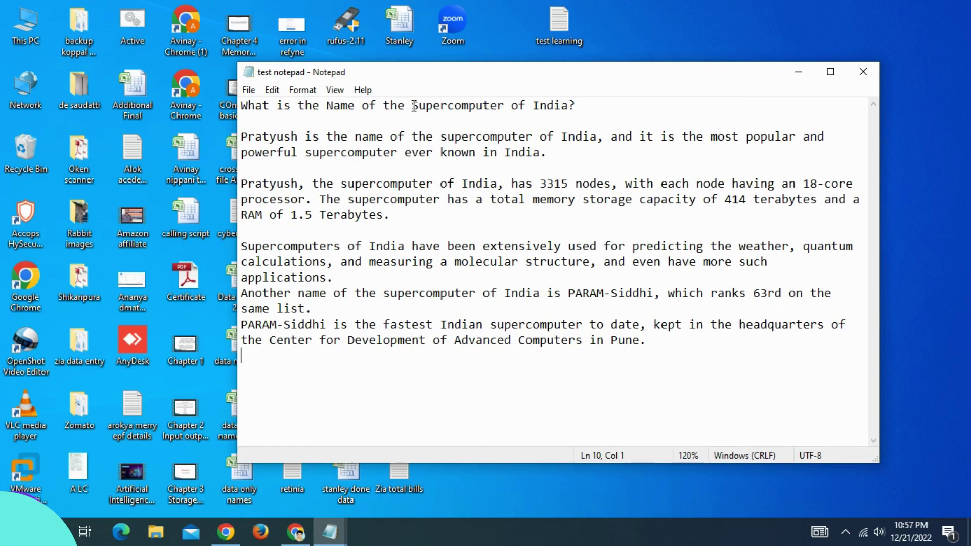
drag(413, 105, 505, 109)
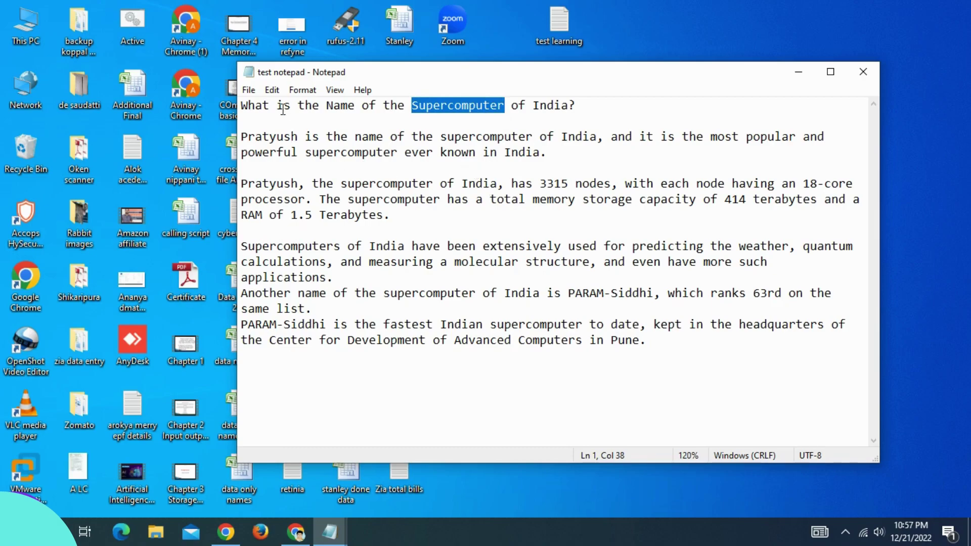
click(273, 91)
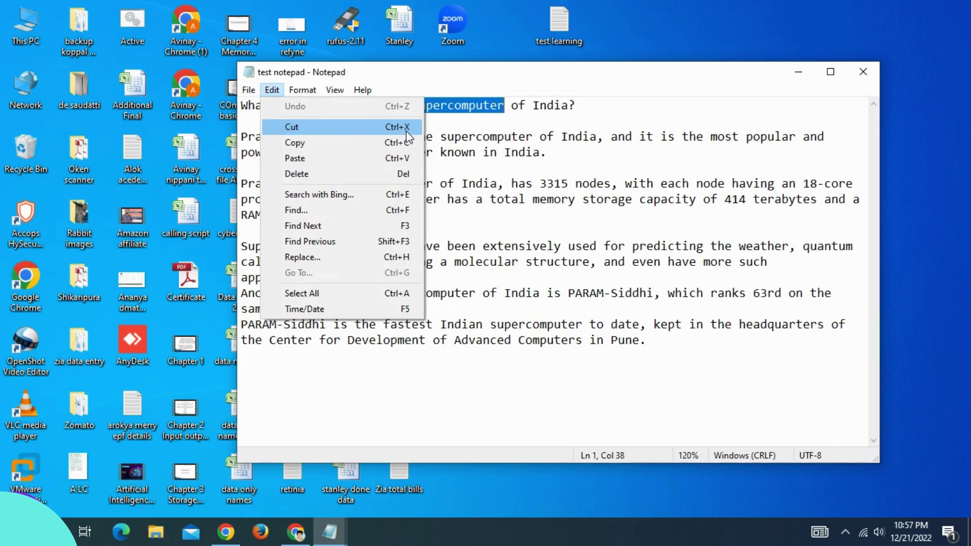
click(293, 127)
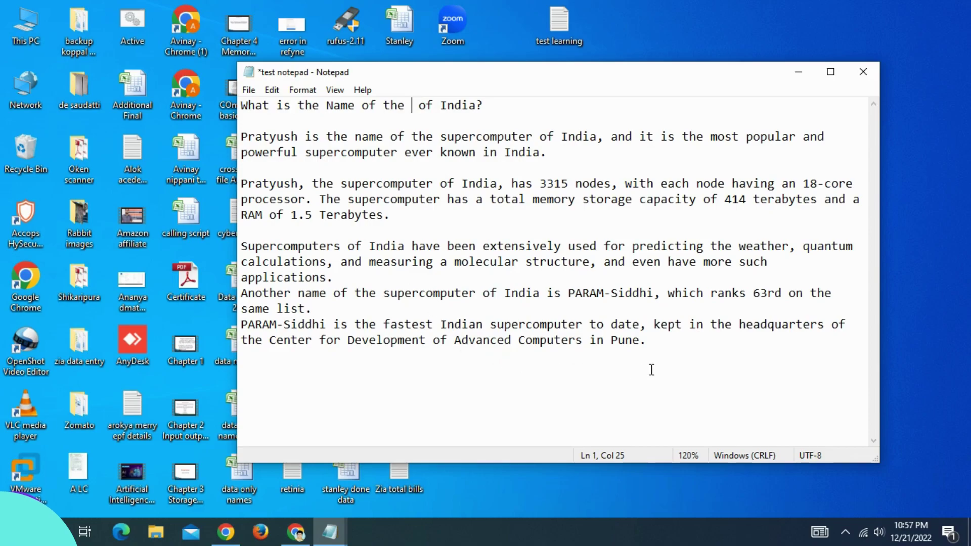
click(660, 341)
click(273, 91)
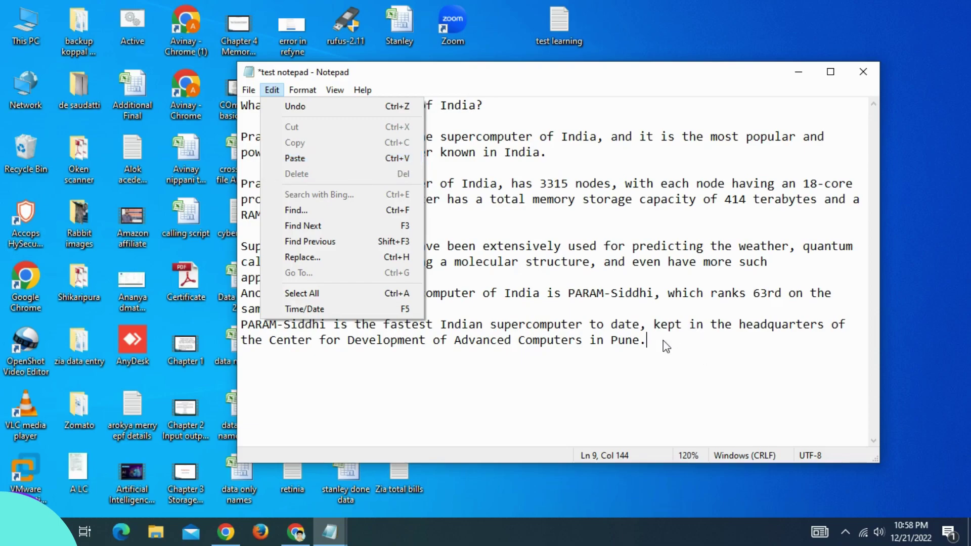
click(316, 160)
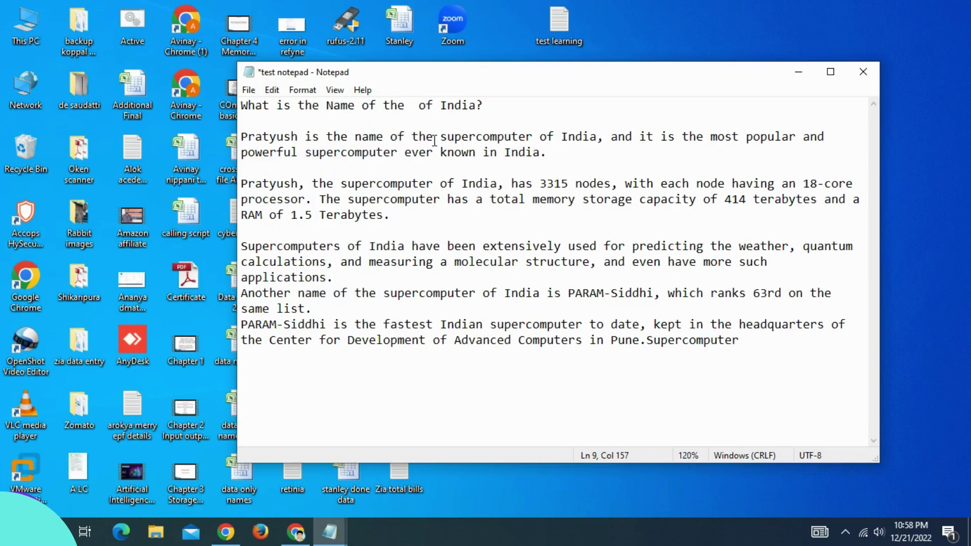
Step: Copy "Supercomputer" from the end of the text and paste it into the gap before "of India?" on the first line
click(647, 340)
drag(647, 340, 745, 343)
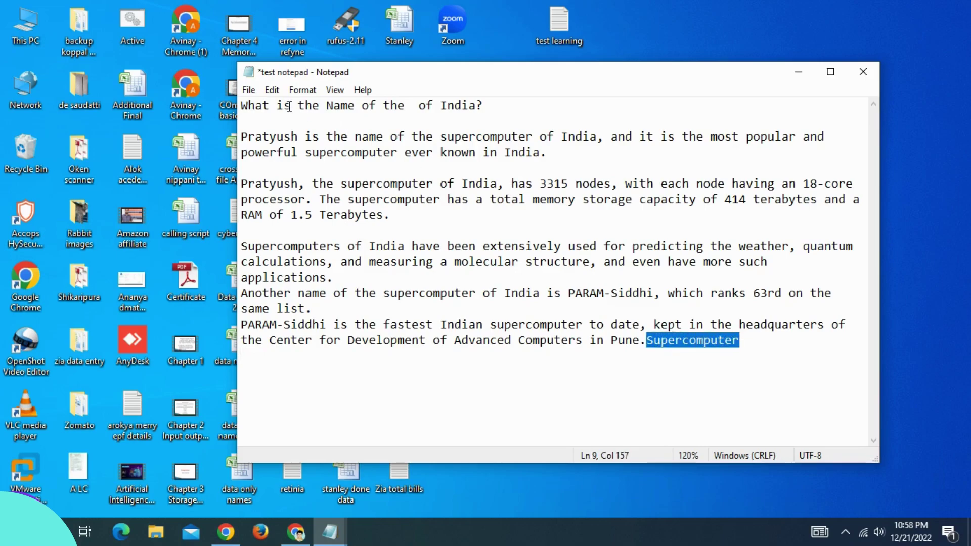
click(273, 91)
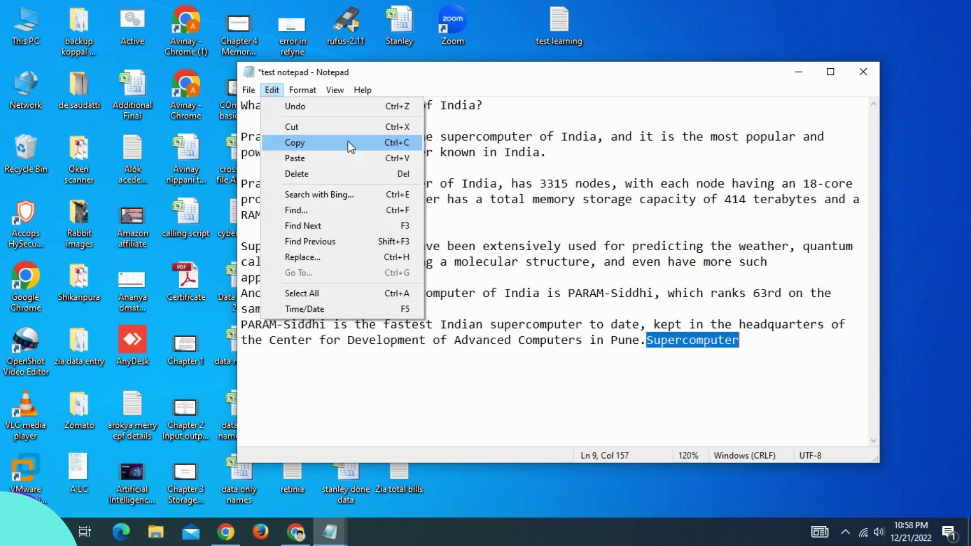
click(331, 148)
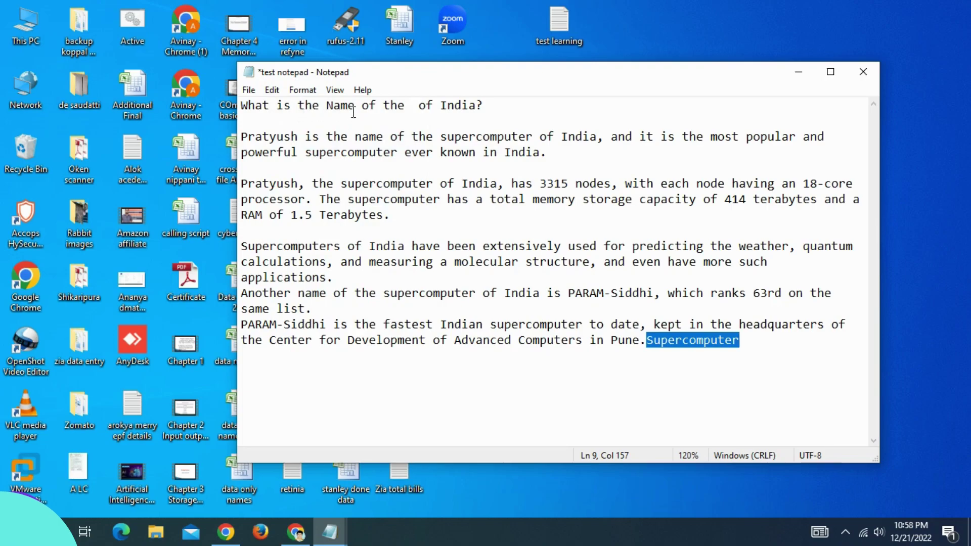
click(408, 106)
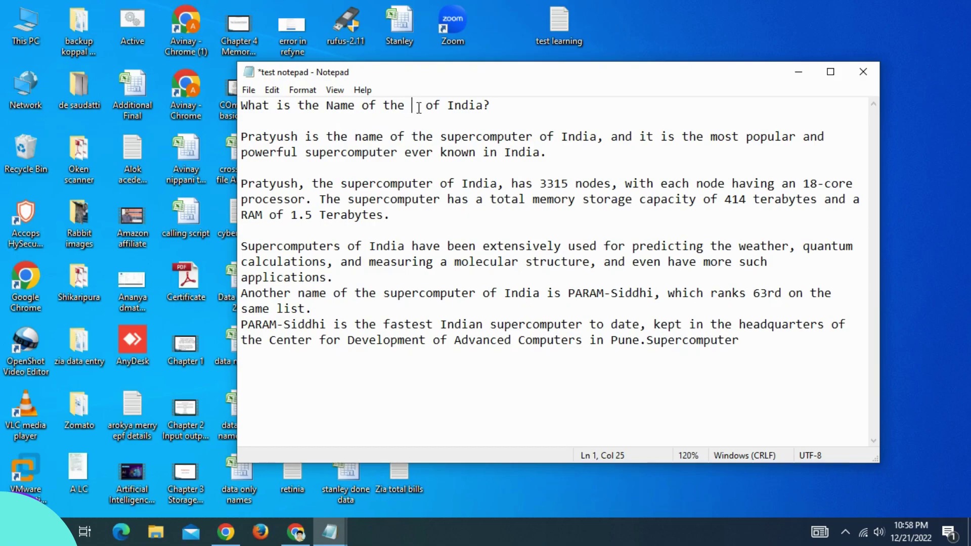
click(273, 91)
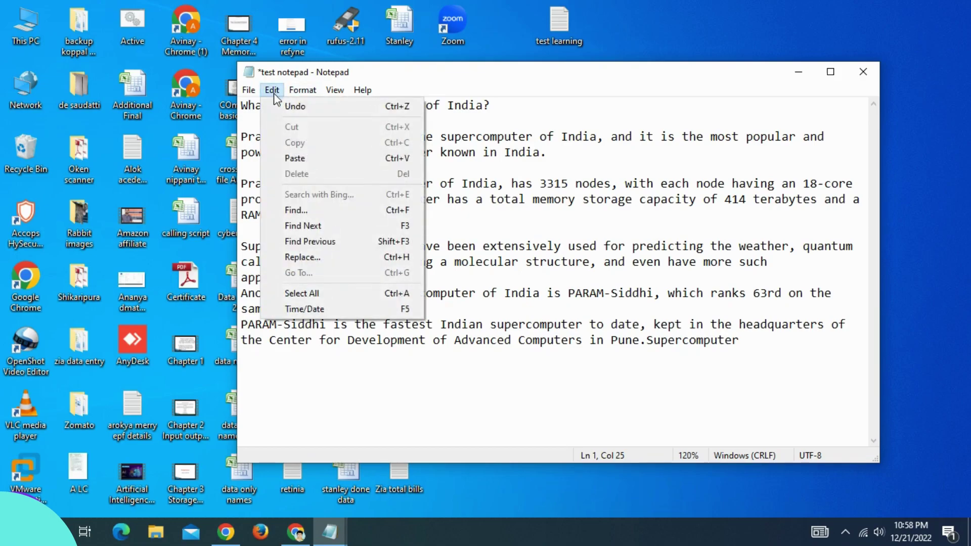
click(298, 159)
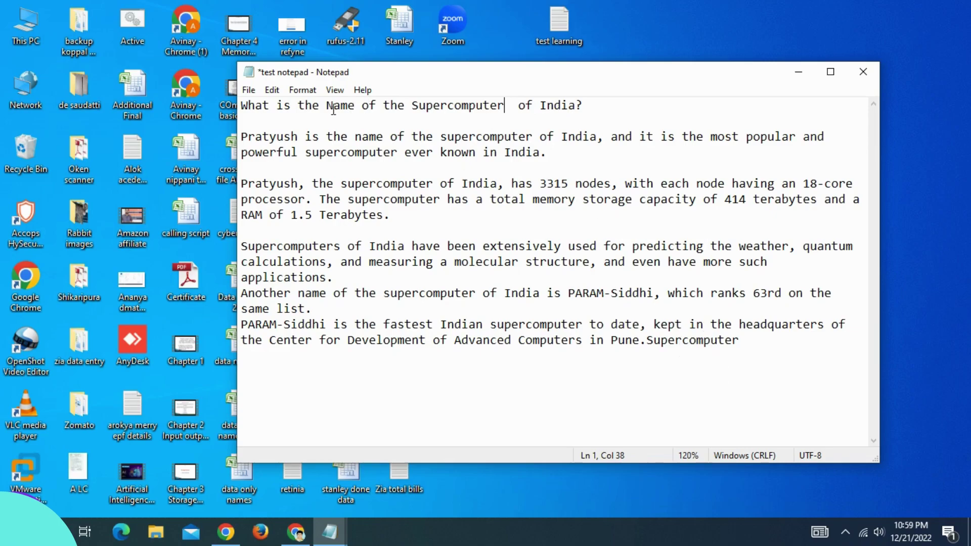
Step: Delete the extra word "Supercomputer" after "Pune." at the end of the text
click(306, 93)
mouse_move(272, 90)
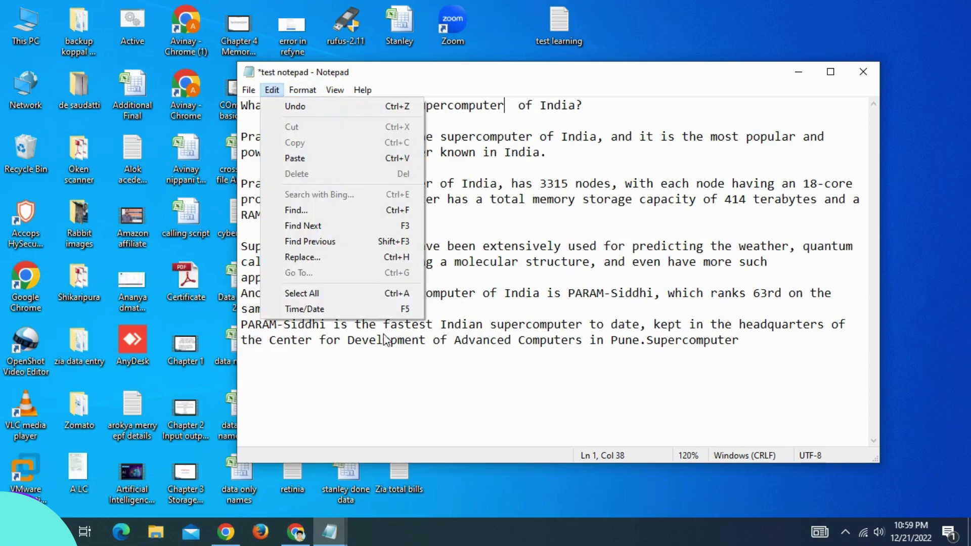
click(451, 395)
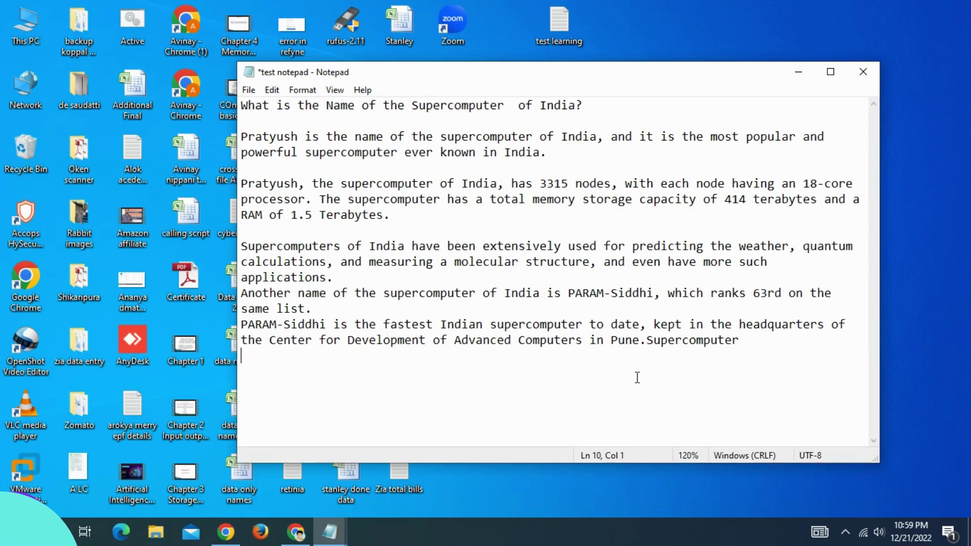
drag(647, 340, 742, 341)
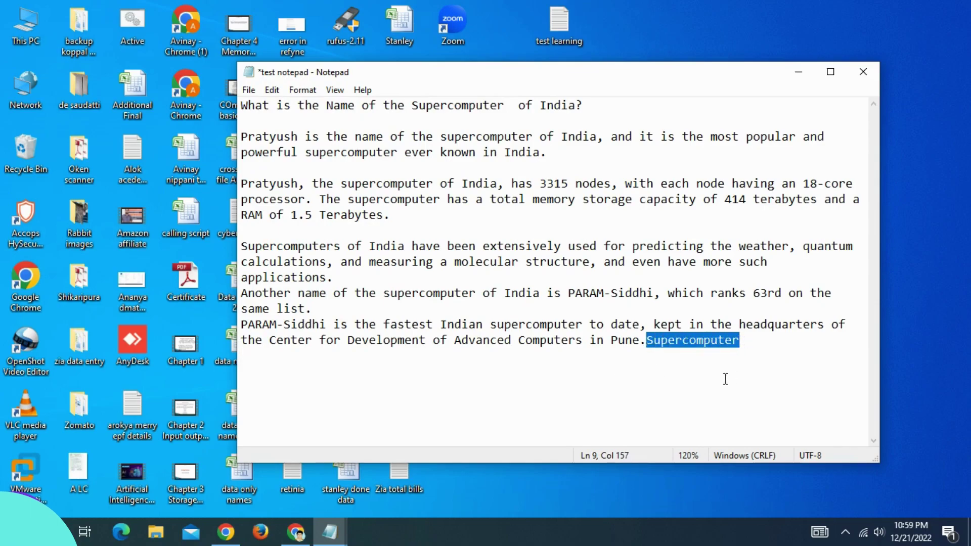
click(272, 90)
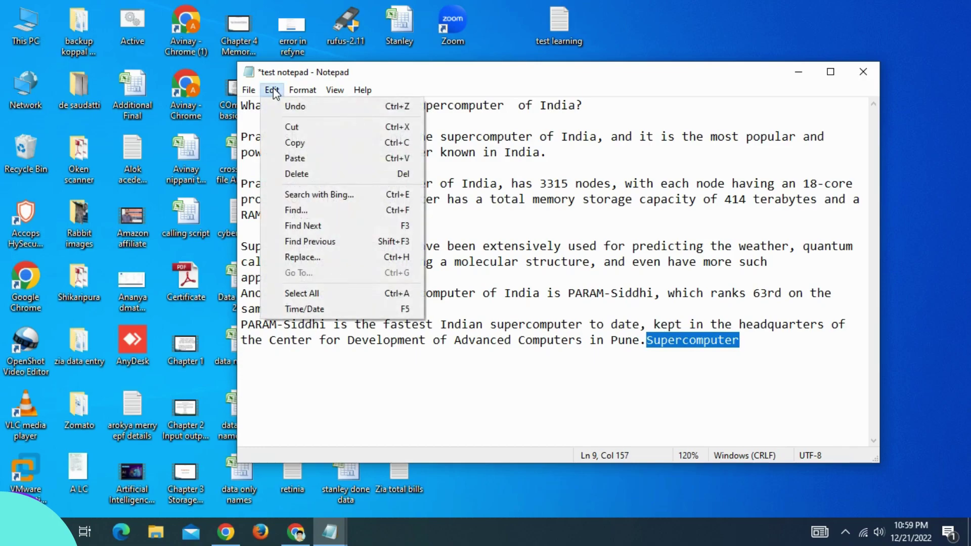
click(298, 173)
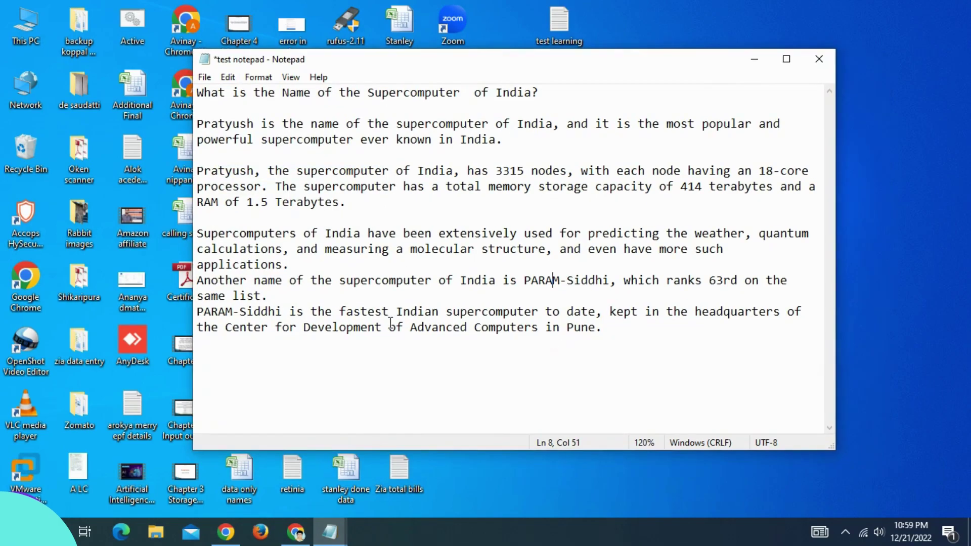
Step: Search downward for "super" from the empty line below the last paragraph
click(473, 374)
click(235, 77)
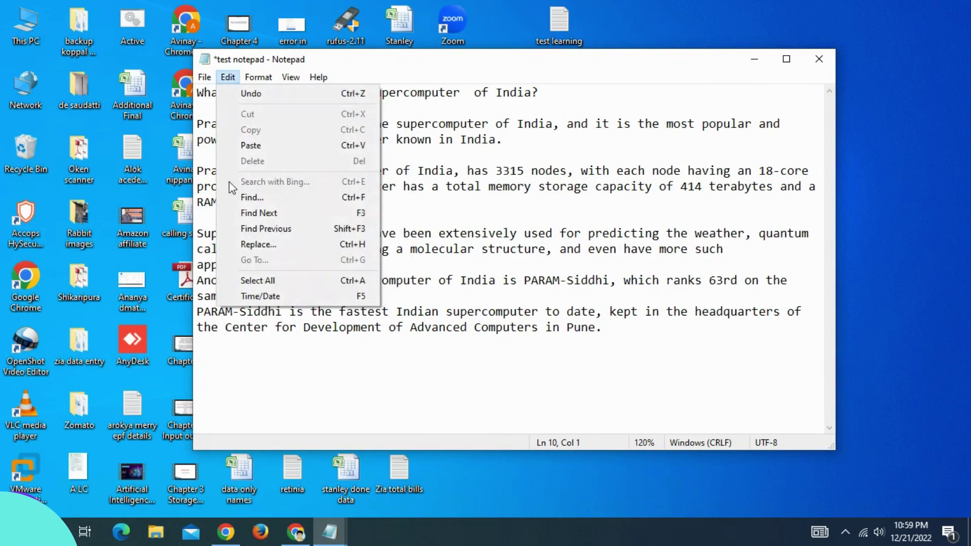
click(250, 198)
drag(374, 182, 594, 220)
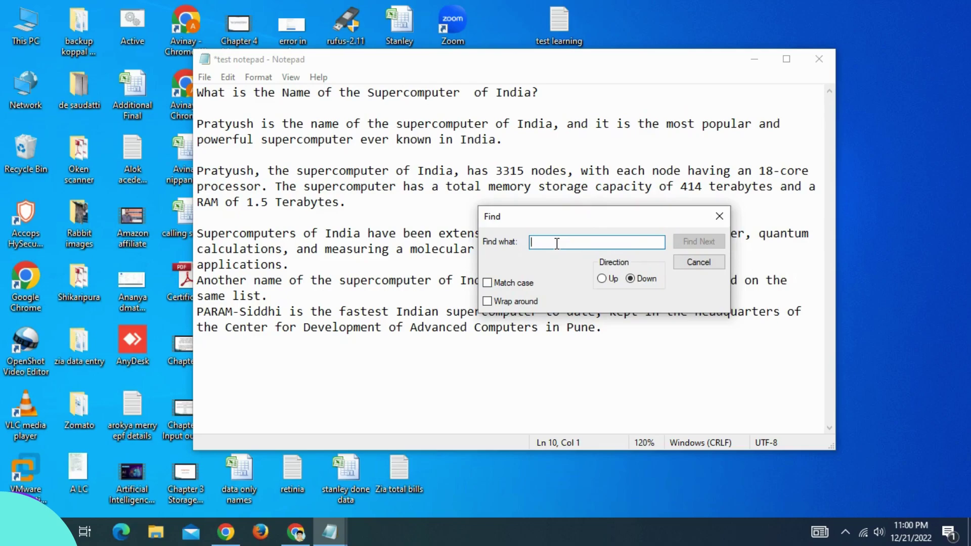
text(super)
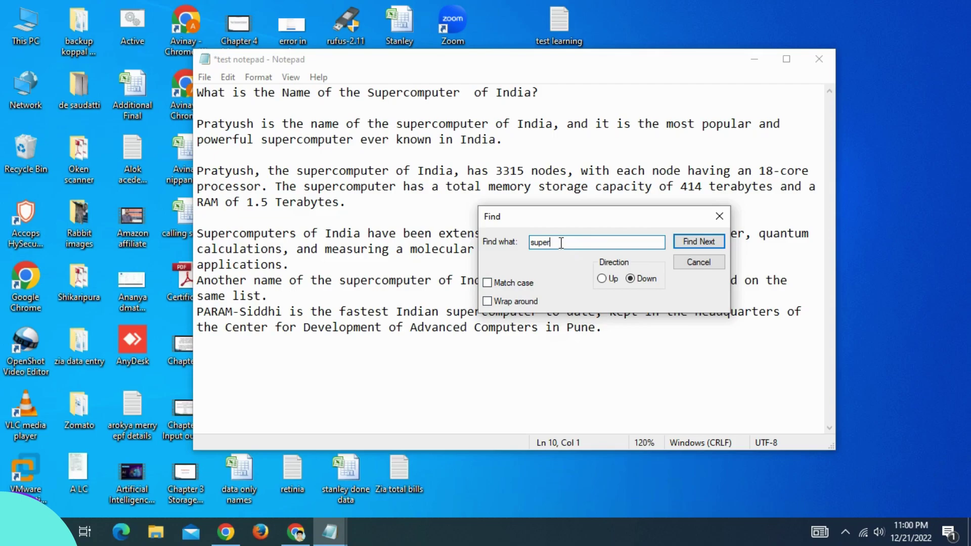
click(699, 242)
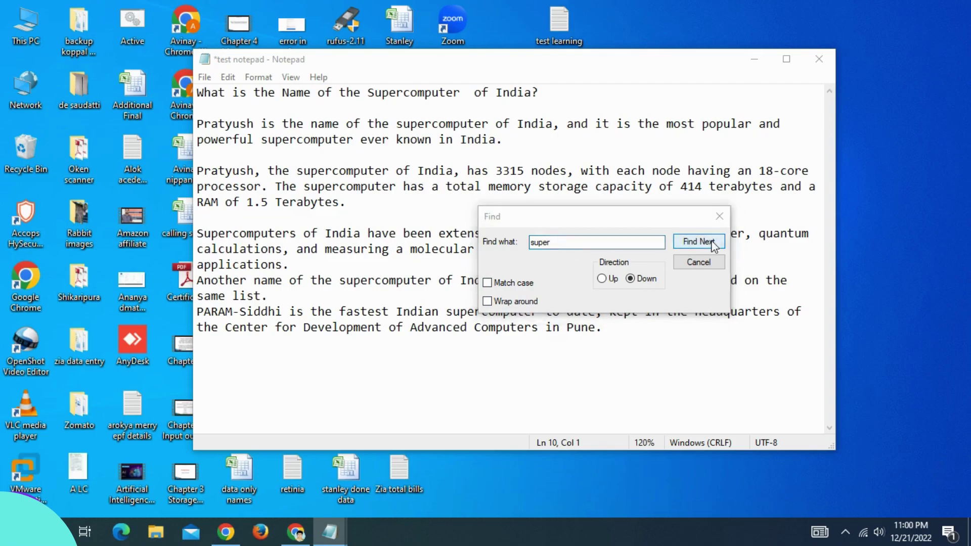
click(523, 316)
Step: Switch the search direction to Up and step through every occurrence of "super" until the start of the text
click(601, 278)
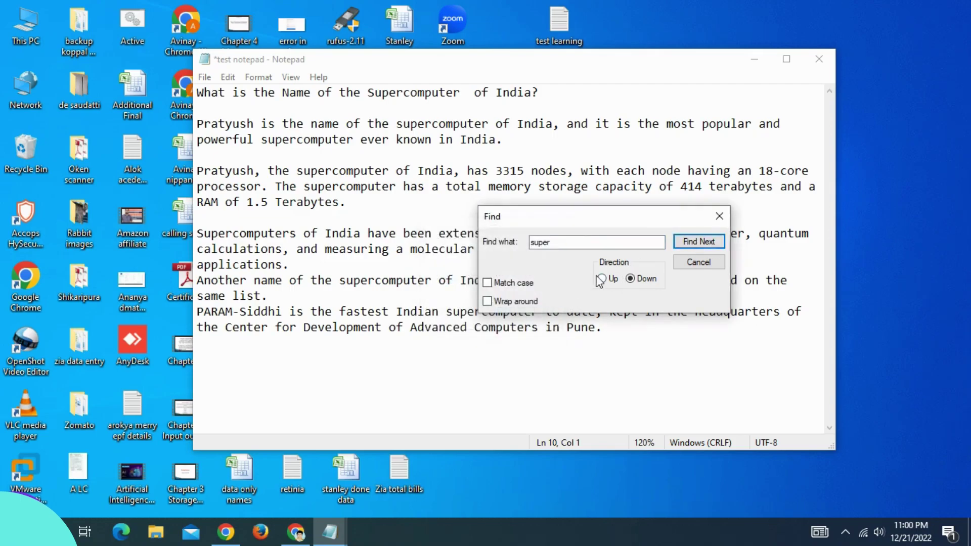
click(700, 242)
drag(611, 217, 706, 159)
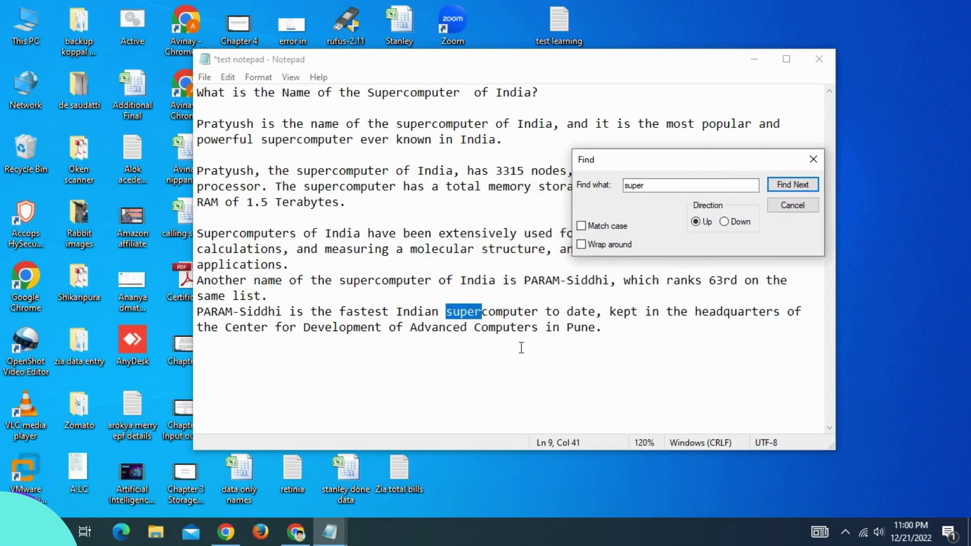
click(802, 187)
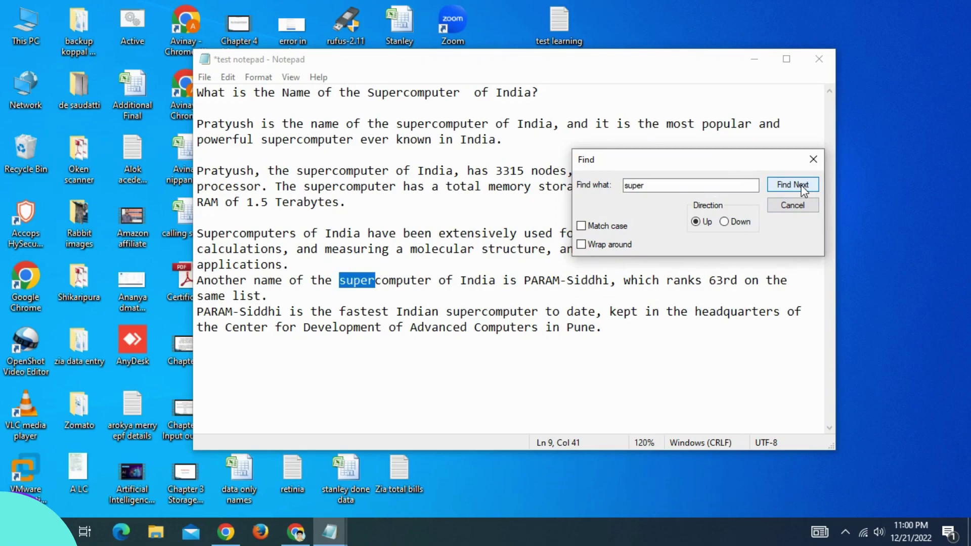
click(803, 186)
click(803, 186)
click(803, 186)
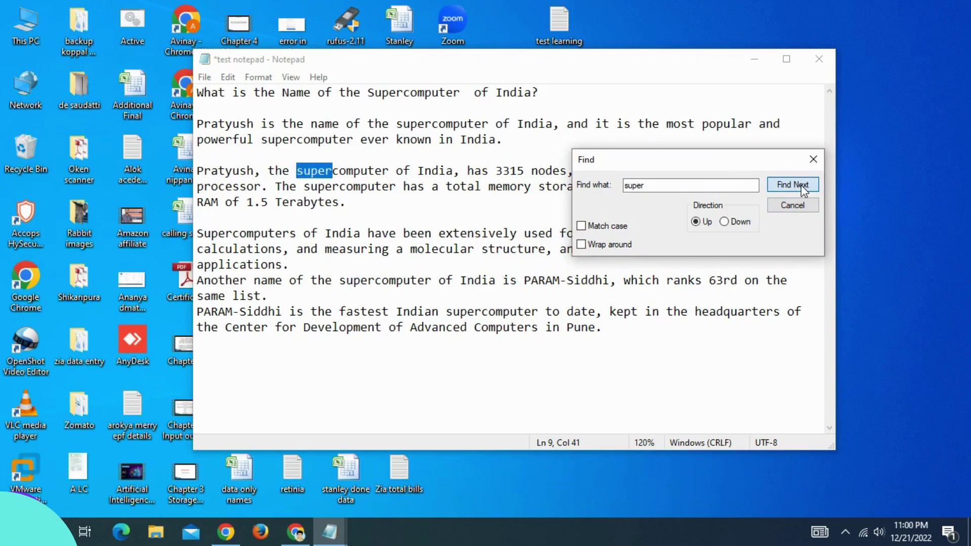
click(802, 186)
click(803, 186)
click(803, 186)
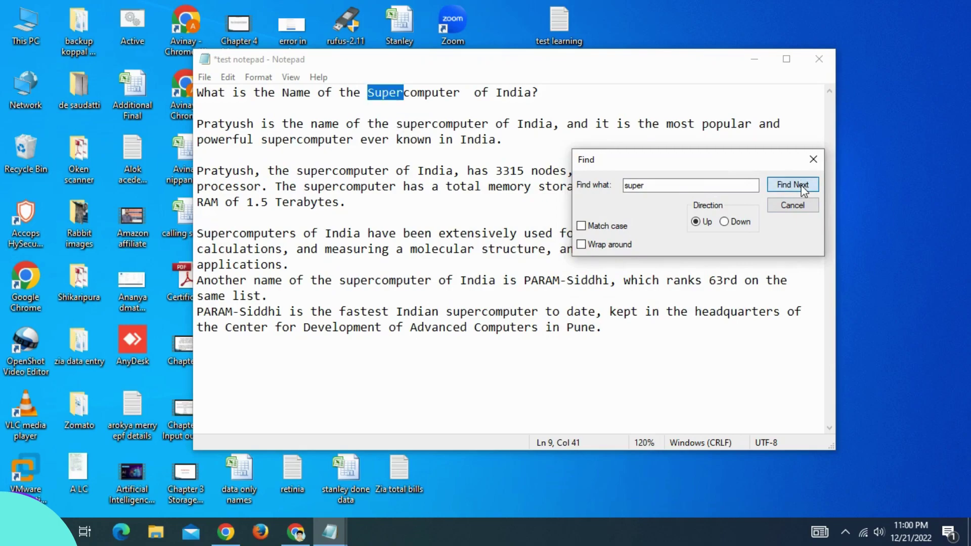
click(803, 186)
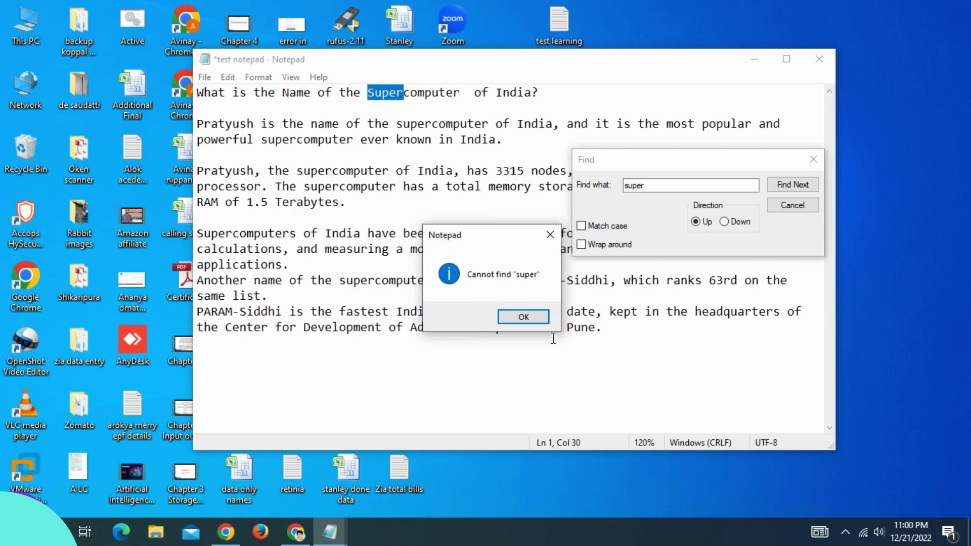
click(535, 321)
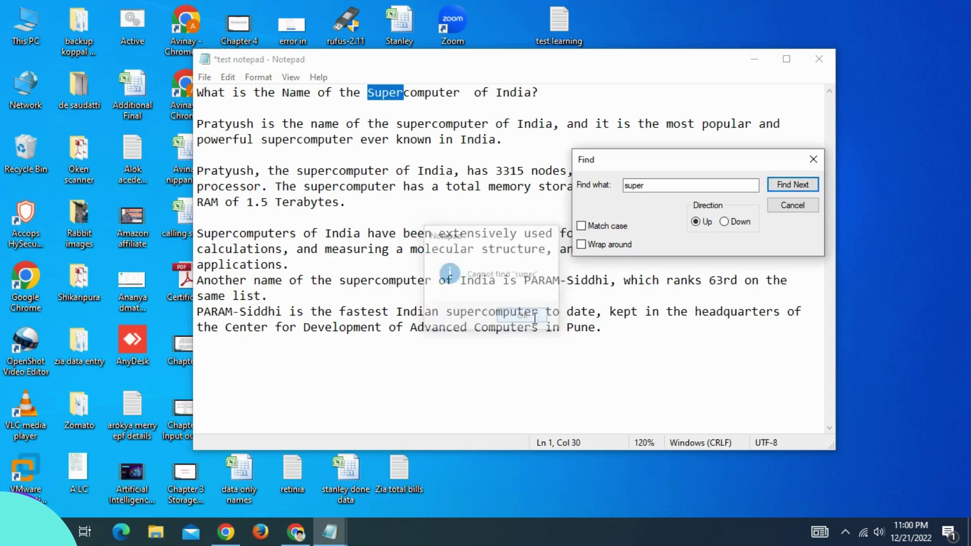
Step: Search in the Down direction through every occurrence of "super" to the end of the text, and close the search
click(724, 222)
click(797, 186)
click(798, 186)
click(798, 186)
click(797, 186)
click(797, 186)
click(797, 186)
click(797, 186)
click(797, 186)
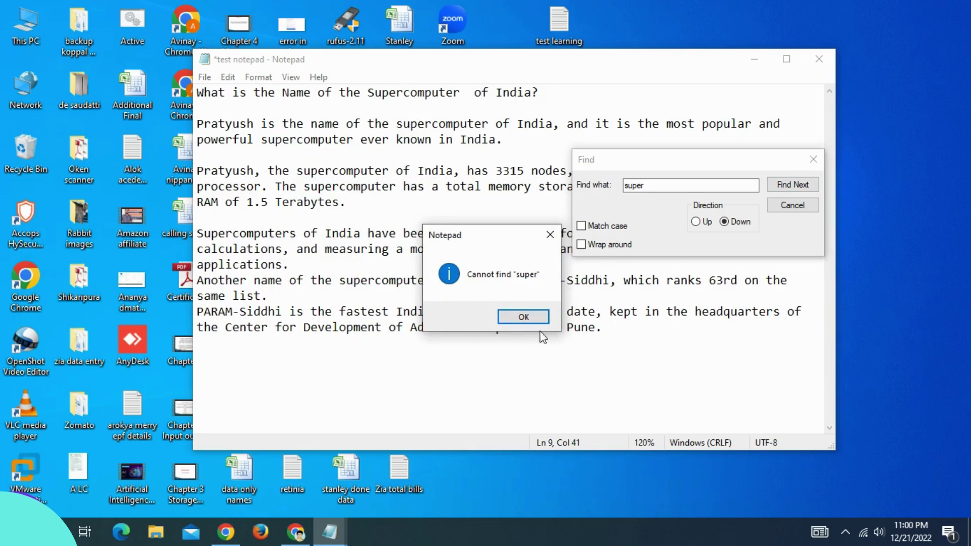
click(526, 317)
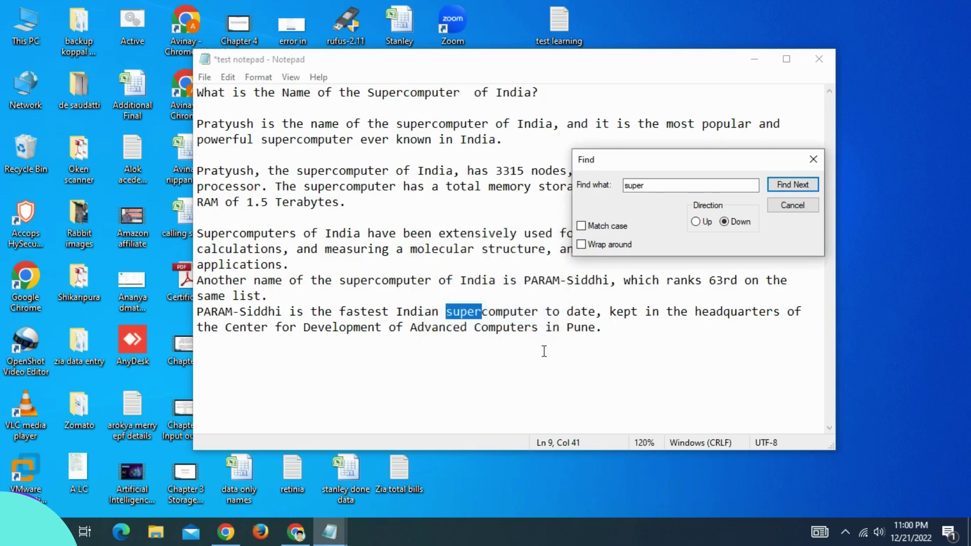
click(813, 159)
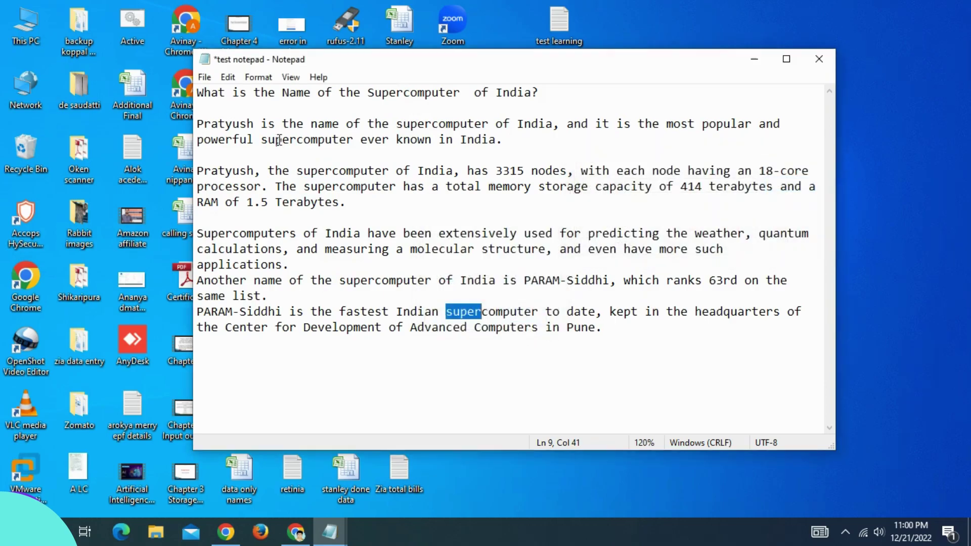
Step: Replace "super" with "Best" in the first line only, starting from just before "Supercomputer"
click(228, 77)
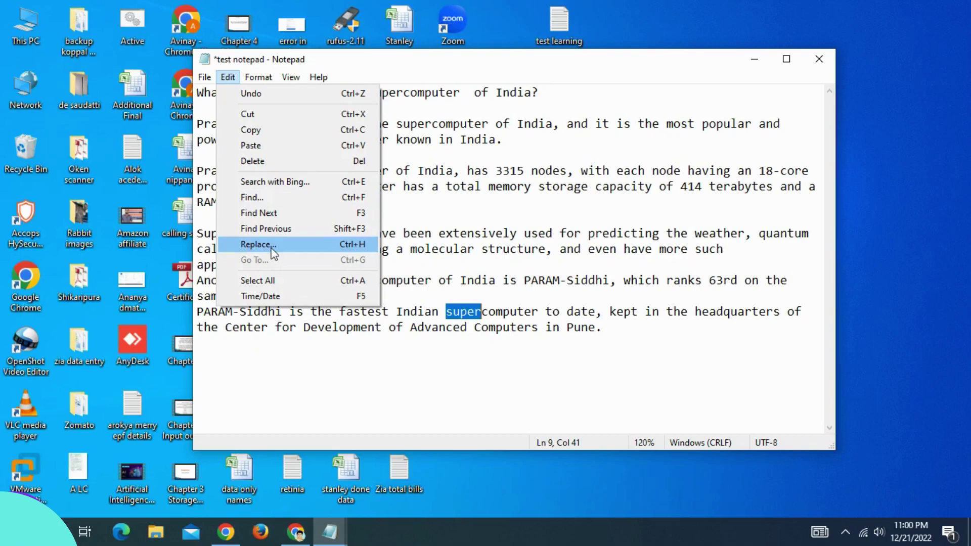
click(258, 244)
drag(406, 145, 666, 136)
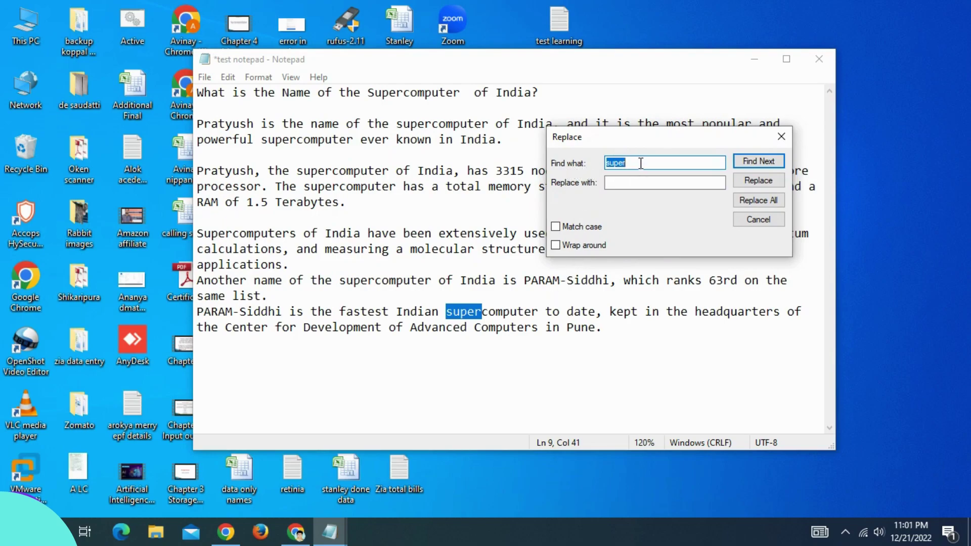
click(370, 92)
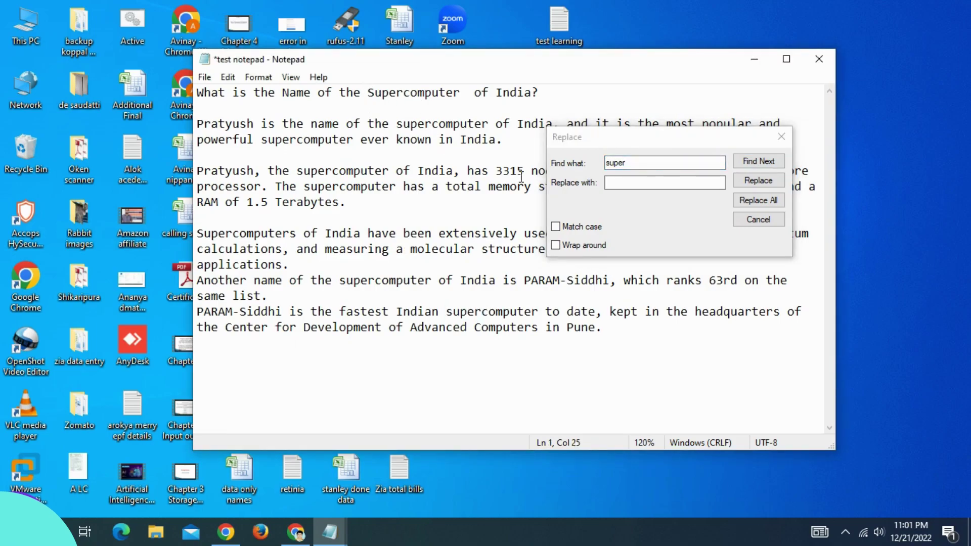
click(632, 184)
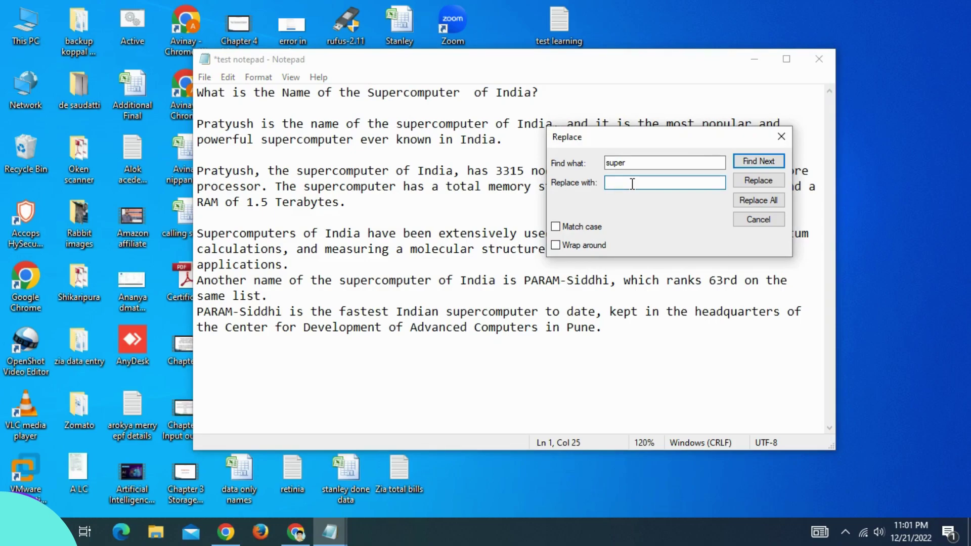
text(Best)
click(769, 187)
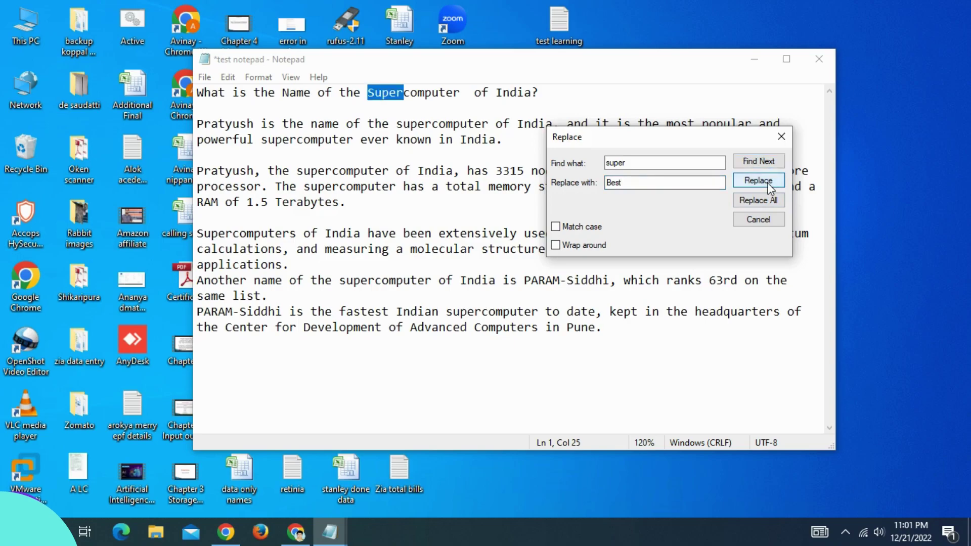
click(770, 184)
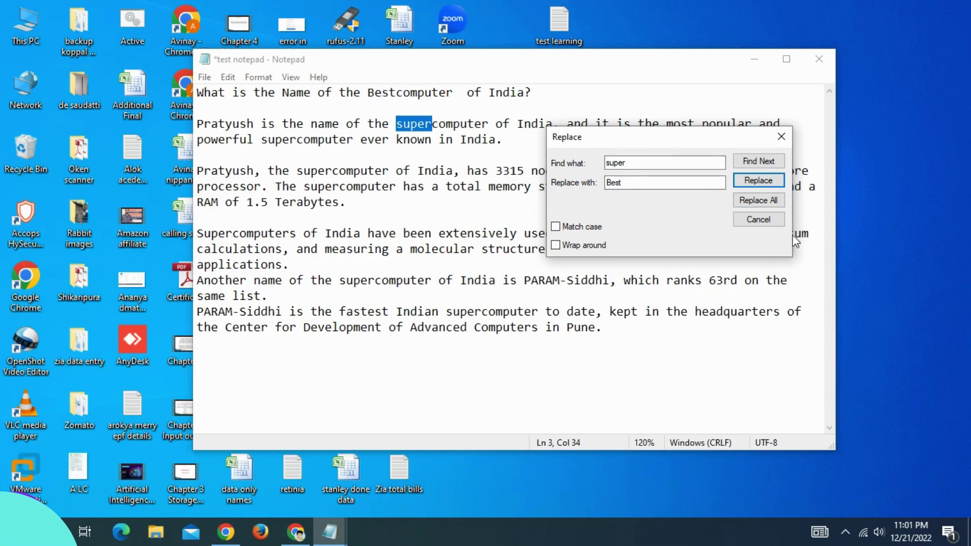
Step: Replace all remaining occurrences of "super" with "Best", close the Replace dialog and reposition the document window on the desktop
click(767, 206)
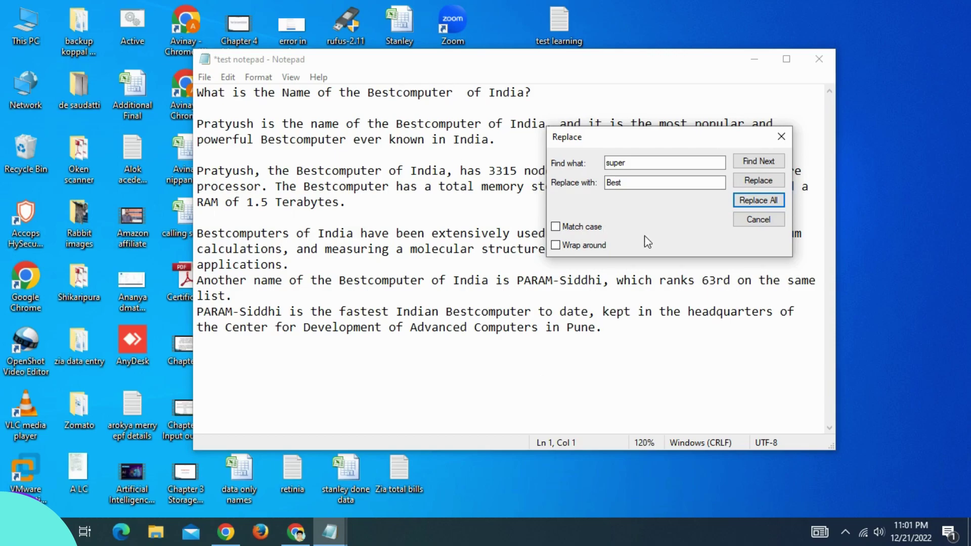
click(781, 141)
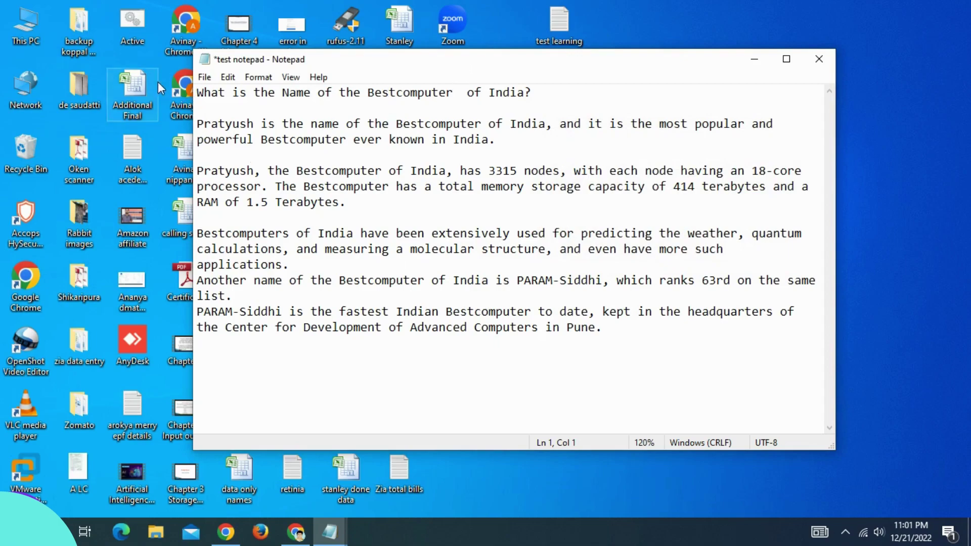
mouse_move(488, 62)
mouse_down()
mouse_move(430, 104)
mouse_move(505, 68)
mouse_up()
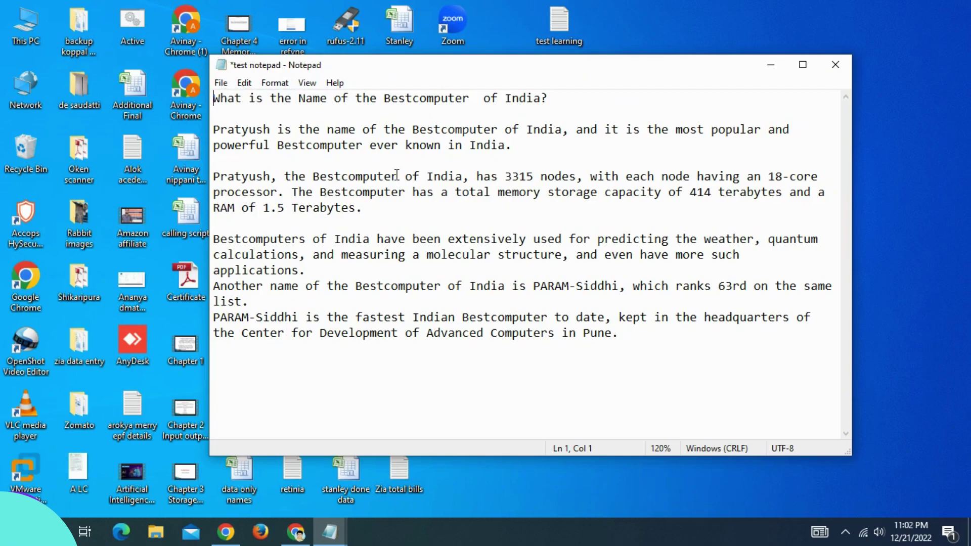
drag(498, 74, 484, 50)
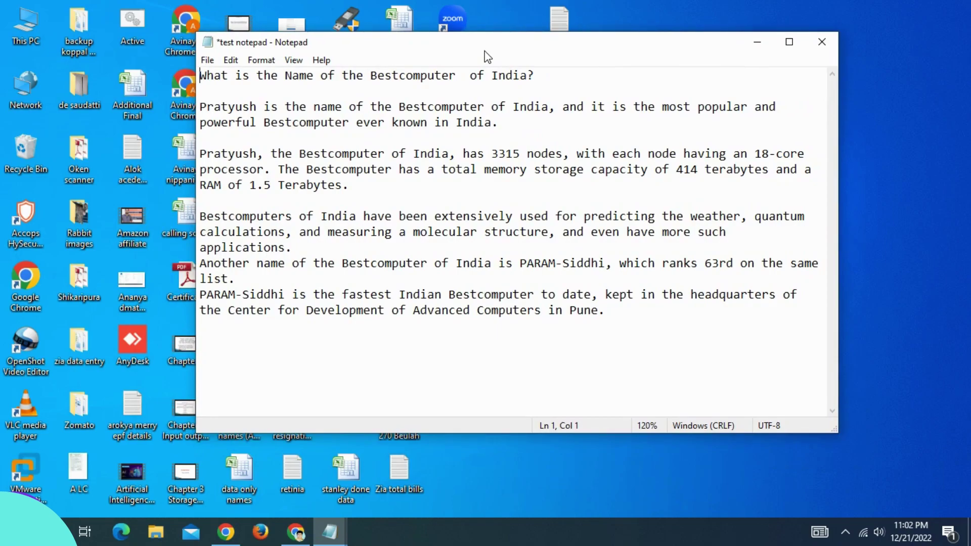